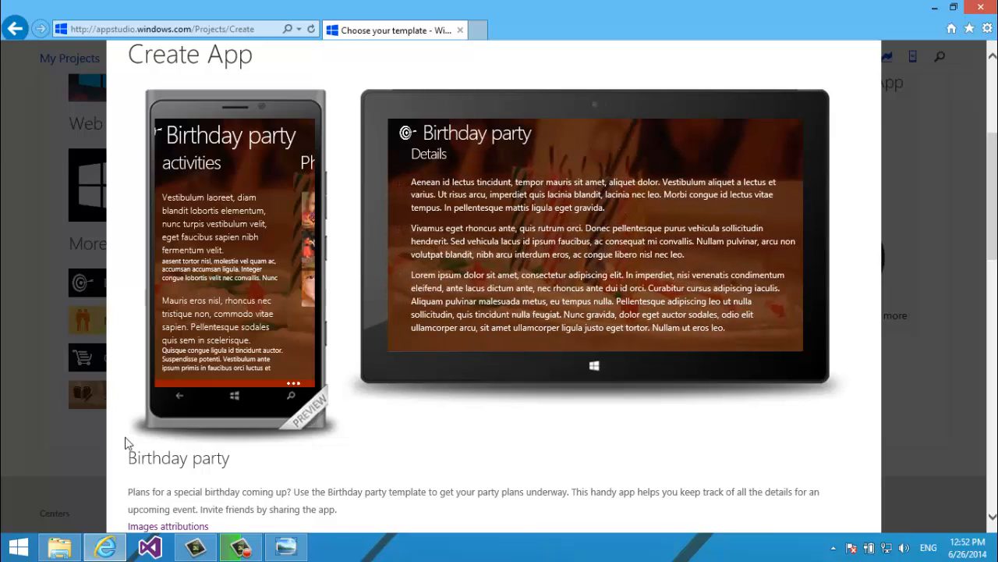
Create an app from the Birthday party template and review its main, basic and advanced content sections
{"action": "scroll", "coordinate": [156, 131], "scroll_direction": "down", "scroll_amount": 3}
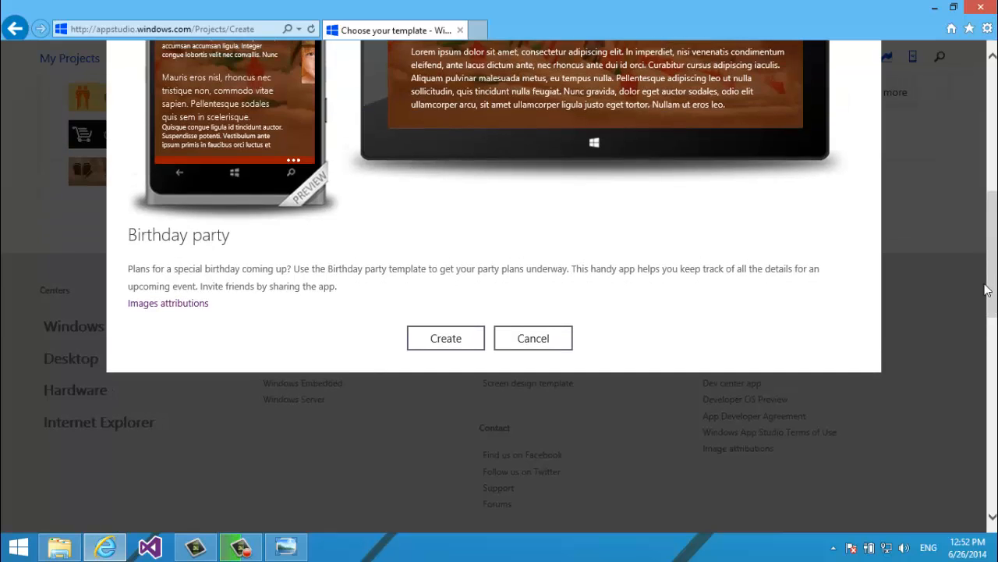
{"action": "left_click", "coordinate": [446, 343]}
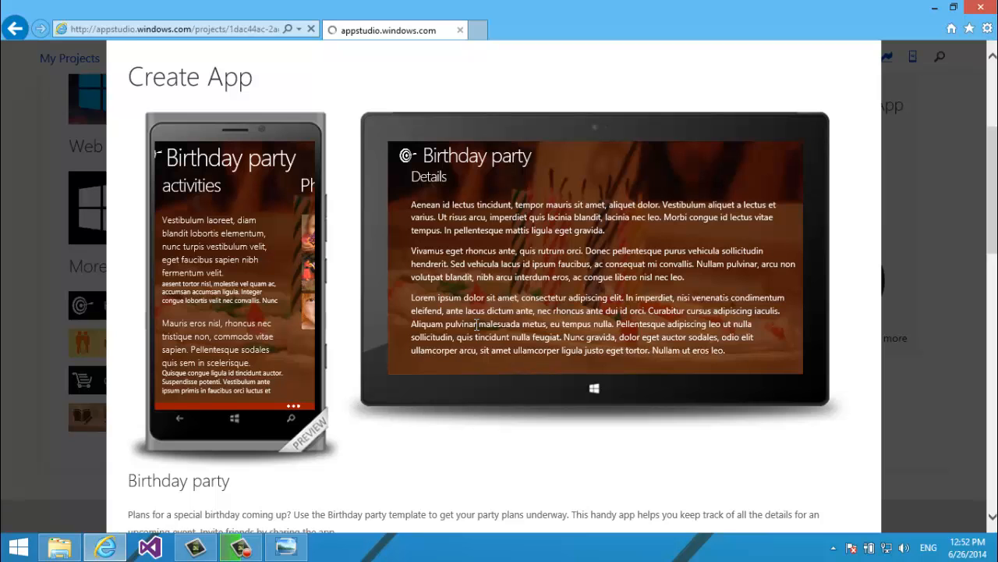
{"action": "scroll", "coordinate": [475, 324], "scroll_direction": "down", "scroll_amount": 2}
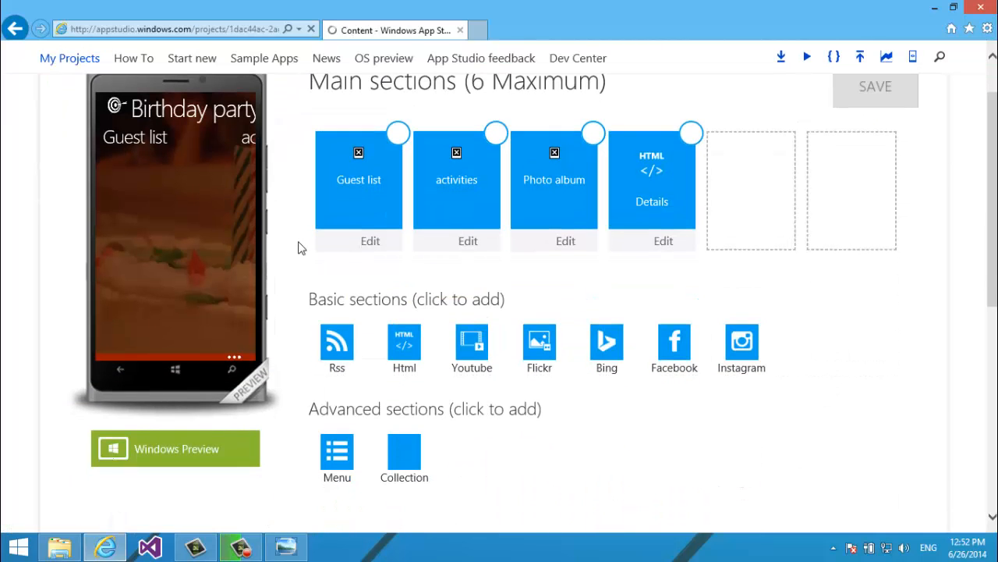
{"action": "scroll", "coordinate": [406, 233], "scroll_direction": "up", "scroll_amount": 2}
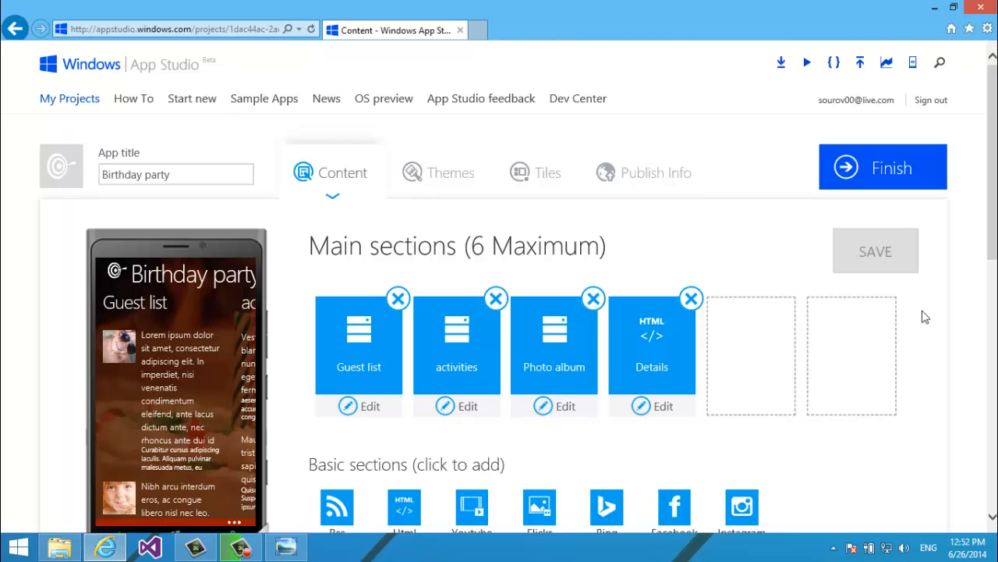
{"action": "scroll", "coordinate": [926, 317], "scroll_direction": "down", "scroll_amount": 3}
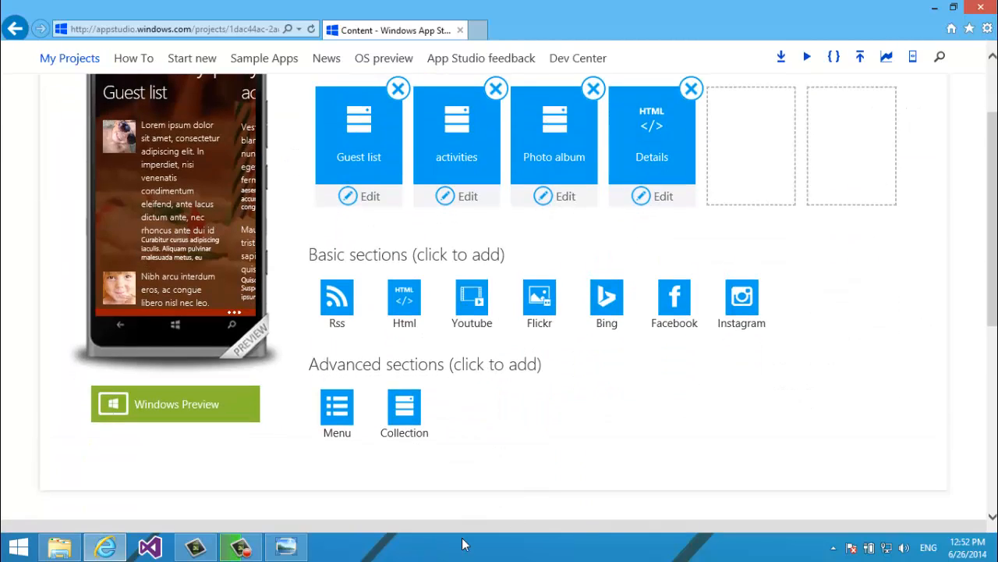
Return to the project list, start another new project and browse the available templates
{"action": "left_click", "coordinate": [15, 29]}
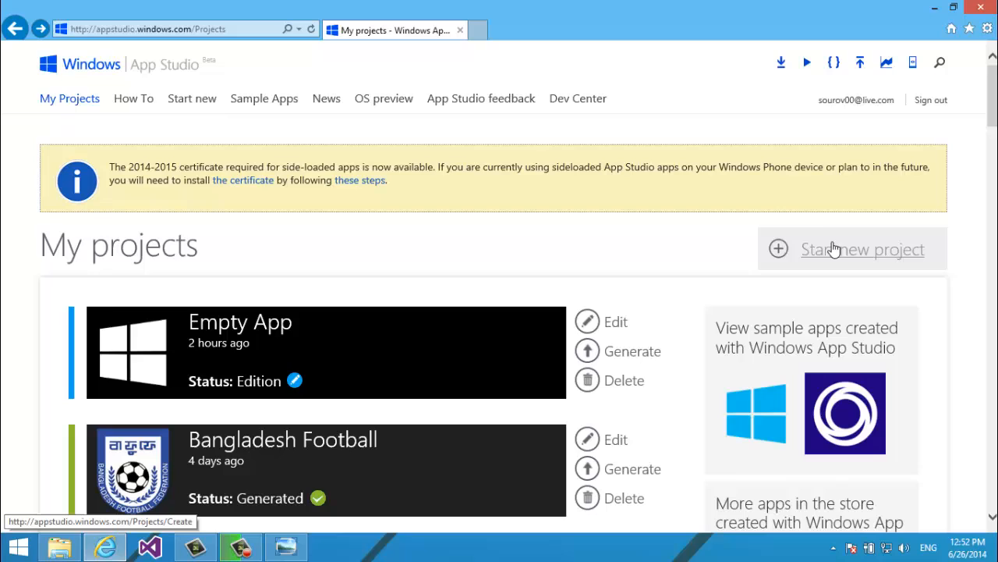
{"action": "left_click", "coordinate": [833, 248]}
{"action": "scroll", "coordinate": [722, 234], "scroll_direction": "down", "scroll_amount": 3}
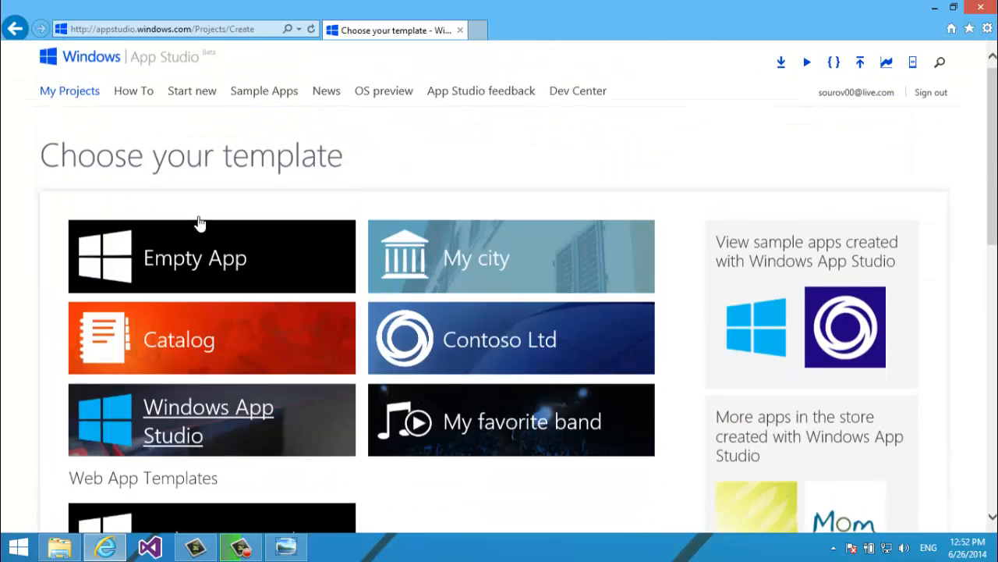
{"action": "scroll", "coordinate": [199, 223], "scroll_direction": "down", "scroll_amount": 5}
{"action": "scroll", "coordinate": [200, 224], "scroll_direction": "up", "scroll_amount": 4}
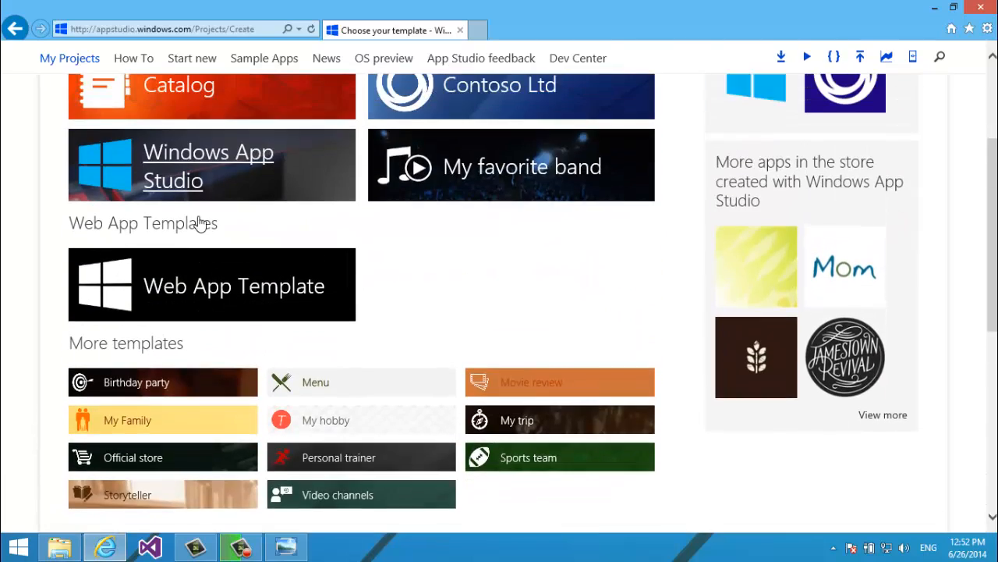
{"action": "scroll", "coordinate": [201, 224], "scroll_direction": "down", "scroll_amount": 2}
{"action": "scroll", "coordinate": [200, 223], "scroll_direction": "down", "scroll_amount": 2}
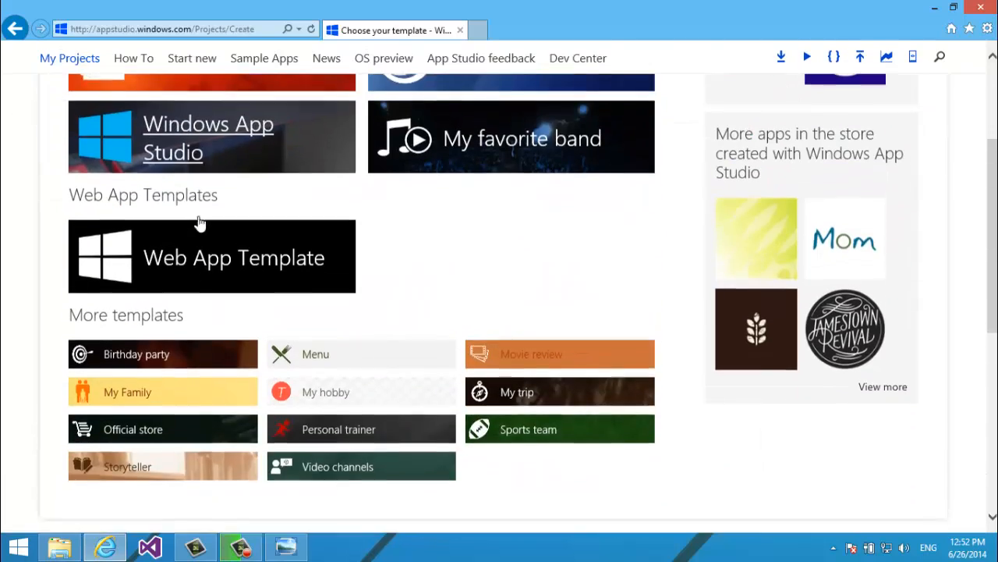
{"action": "scroll", "coordinate": [200, 223], "scroll_direction": "up", "scroll_amount": 2}
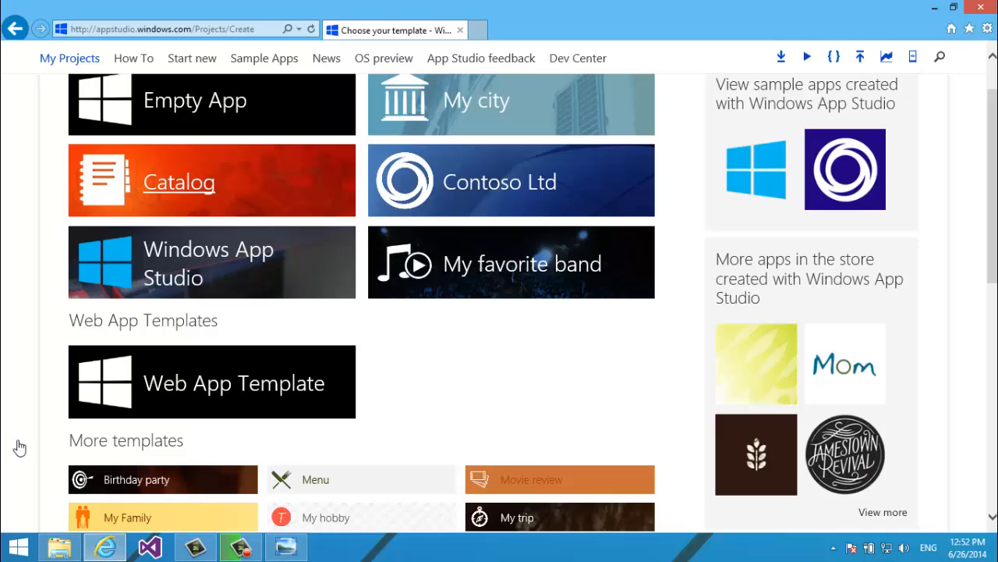
Preview the Catalog template, close the preview and look through the remaining app templates
{"action": "left_click", "coordinate": [187, 183]}
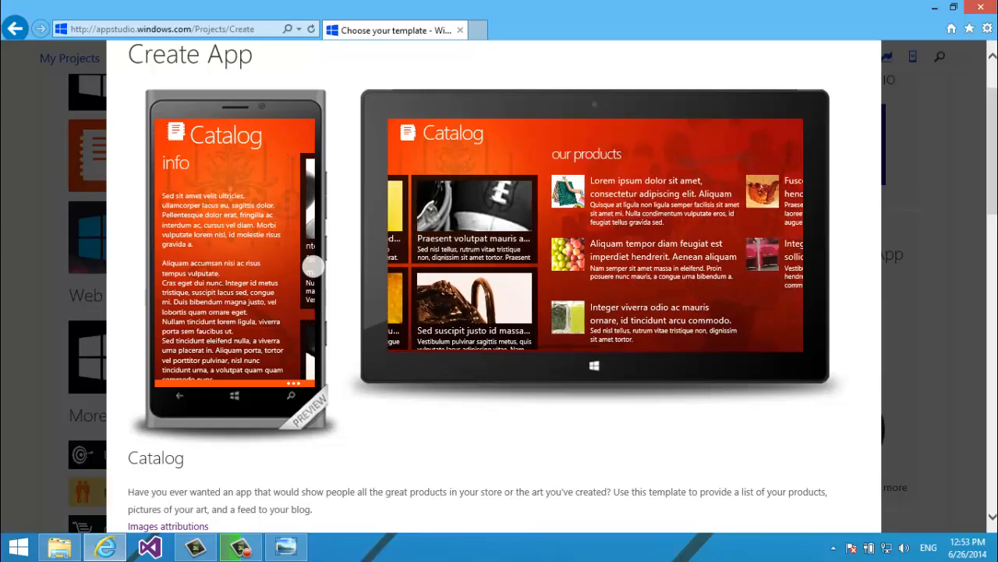
{"action": "key", "text": "Escape"}
{"action": "scroll", "coordinate": [427, 254], "scroll_direction": "up", "scroll_amount": 3}
{"action": "scroll", "coordinate": [427, 255], "scroll_direction": "down", "scroll_amount": 1}
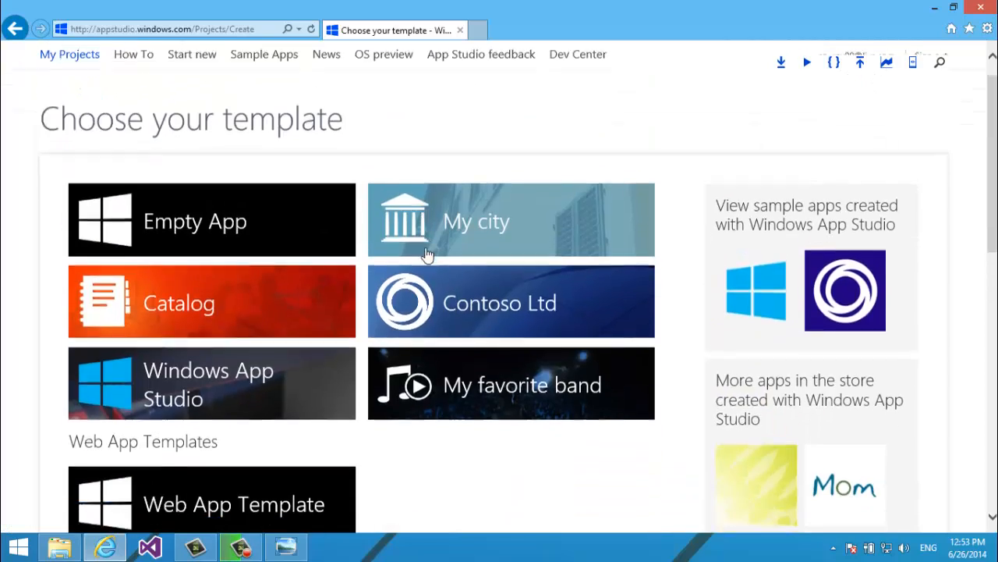
{"action": "scroll", "coordinate": [427, 255], "scroll_direction": "down", "scroll_amount": 4}
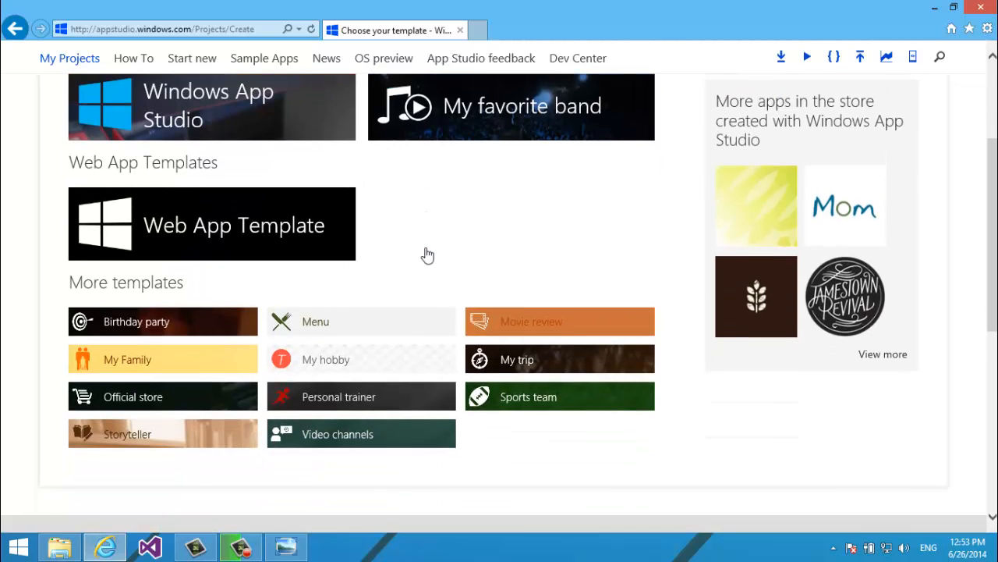
{"action": "scroll", "coordinate": [427, 255], "scroll_direction": "up", "scroll_amount": 1}
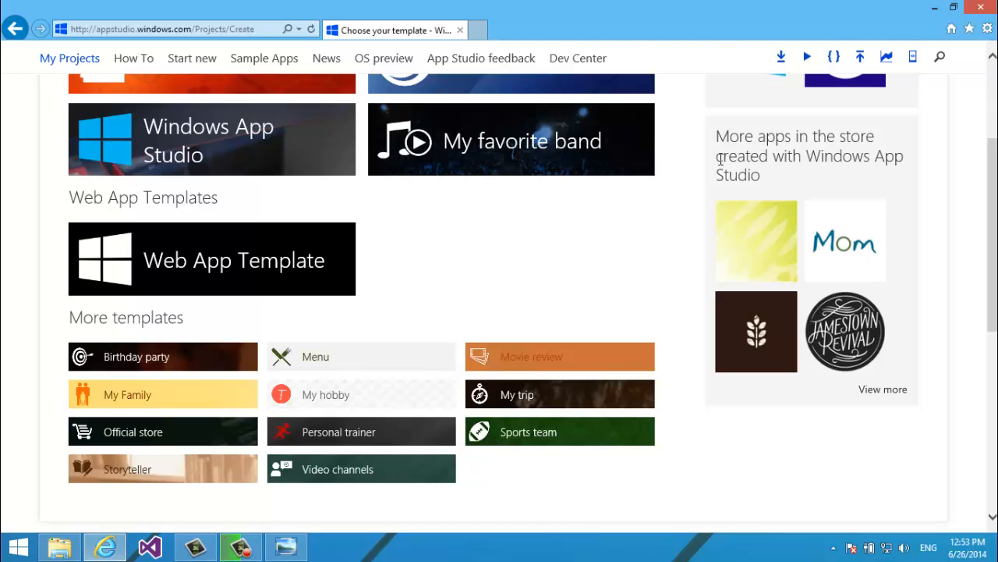
{"action": "scroll", "coordinate": [974, 219], "scroll_direction": "up", "scroll_amount": 4}
{"action": "scroll", "coordinate": [974, 219], "scroll_direction": "down", "scroll_amount": 5}
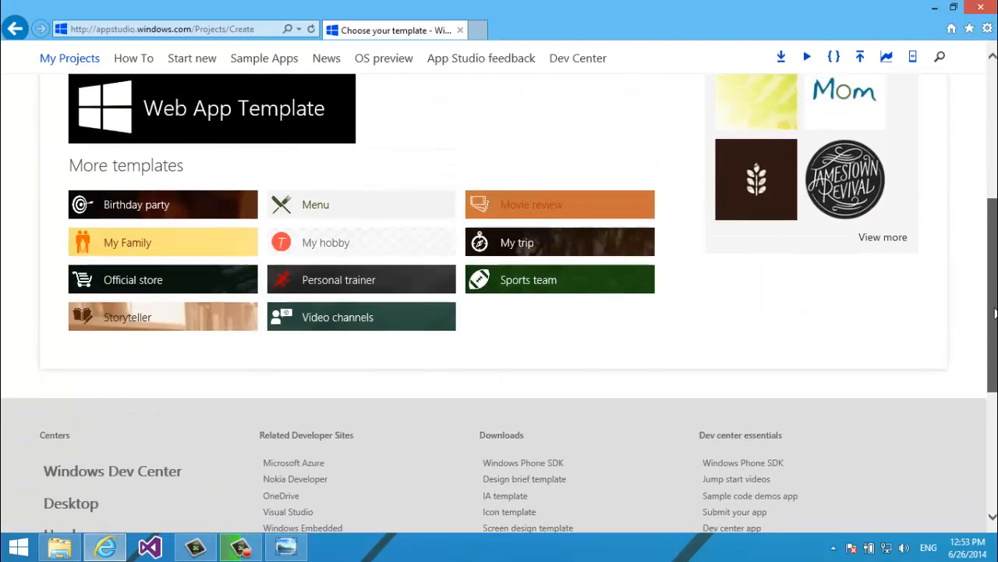
{"action": "scroll", "coordinate": [974, 218], "scroll_direction": "up", "scroll_amount": 3}
{"action": "scroll", "coordinate": [974, 217], "scroll_direction": "up", "scroll_amount": 1}
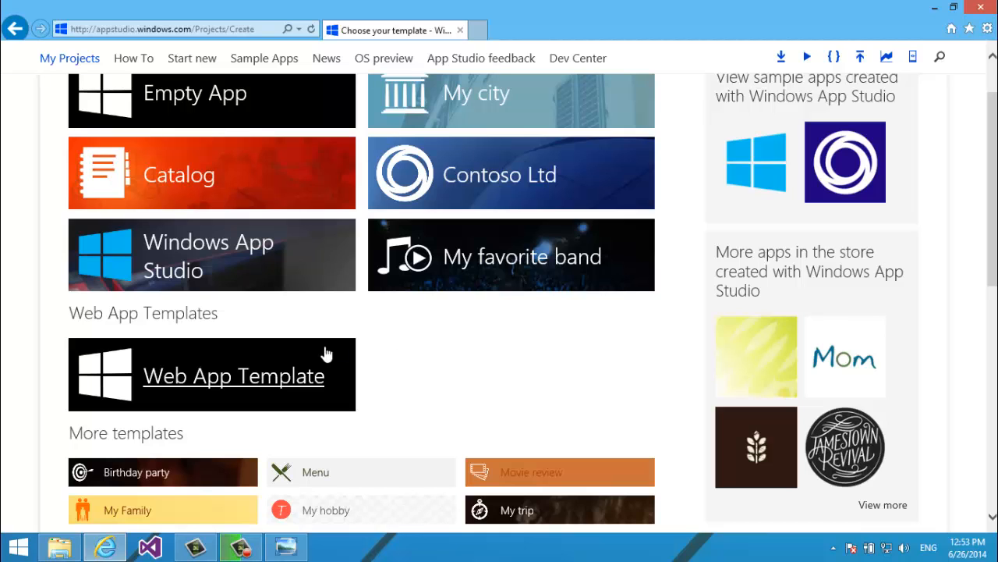
Preview the Web App Template and create a new app from it
{"action": "left_click", "coordinate": [285, 378]}
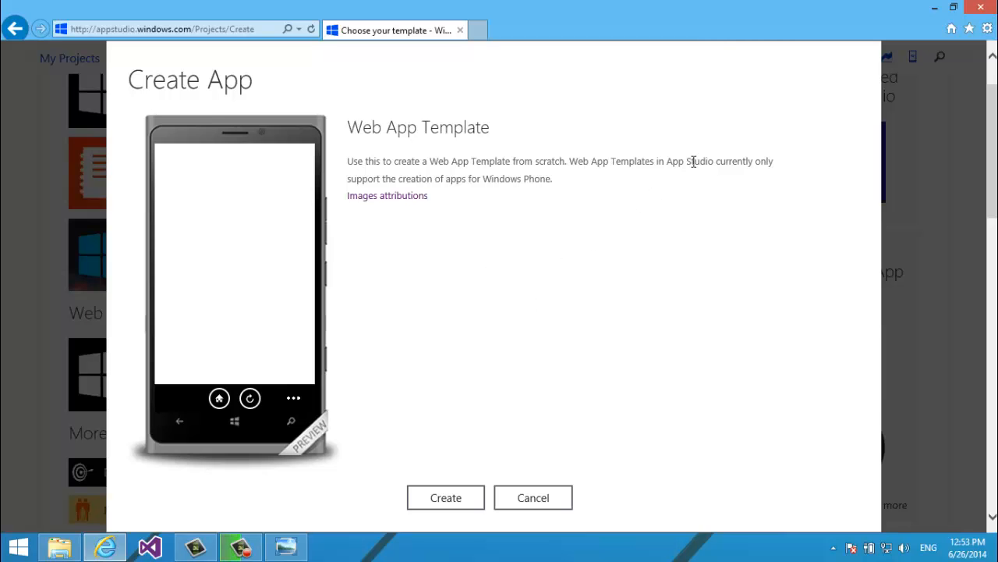
{"action": "scroll", "coordinate": [533, 287], "scroll_direction": "down", "scroll_amount": 2}
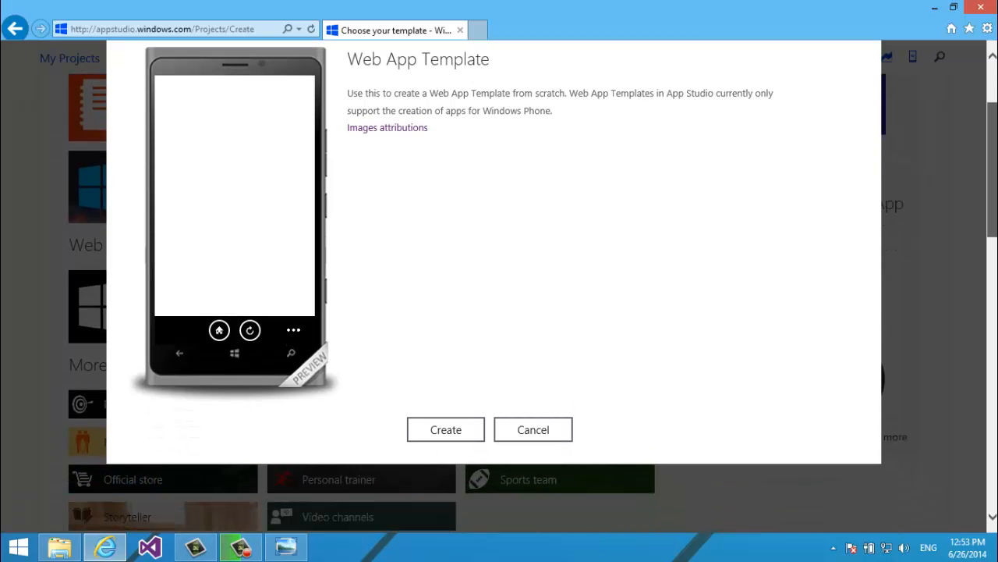
{"action": "mouse_move", "coordinate": [992, 155]}
{"action": "left_mouse_down"}
{"action": "mouse_move", "coordinate": [992, 115]}
{"action": "mouse_move", "coordinate": [992, 204]}
{"action": "mouse_move", "coordinate": [992, 160]}
{"action": "left_mouse_up"}
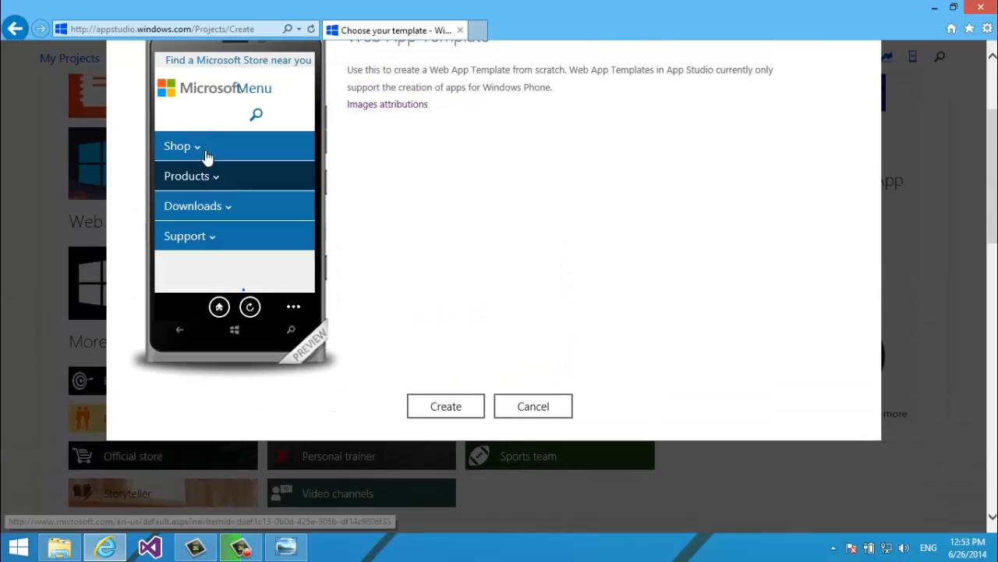
{"action": "left_click", "coordinate": [434, 419]}
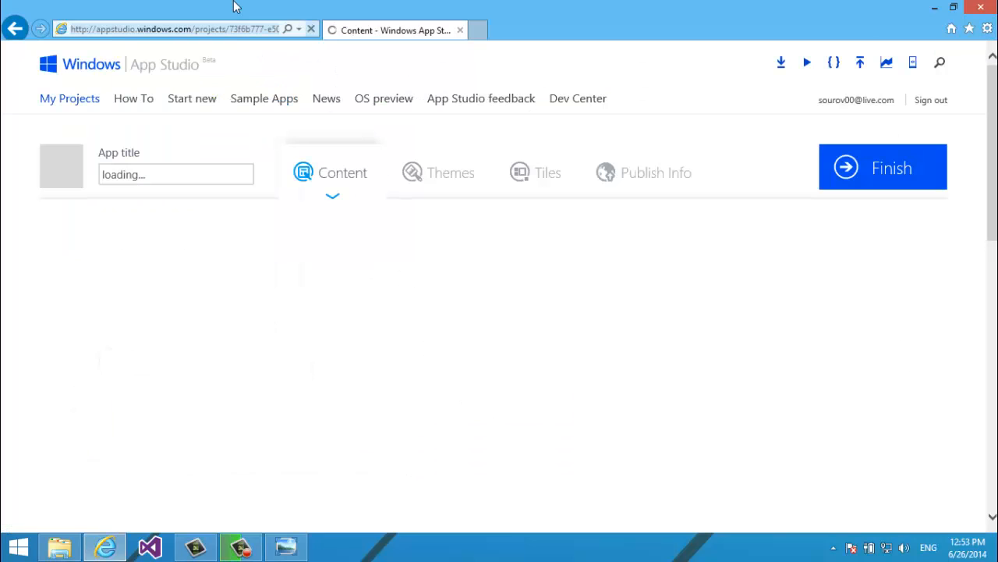
Set the app title to Facebook and save the project
{"action": "scroll", "coordinate": [183, 176], "scroll_direction": "down", "scroll_amount": 2}
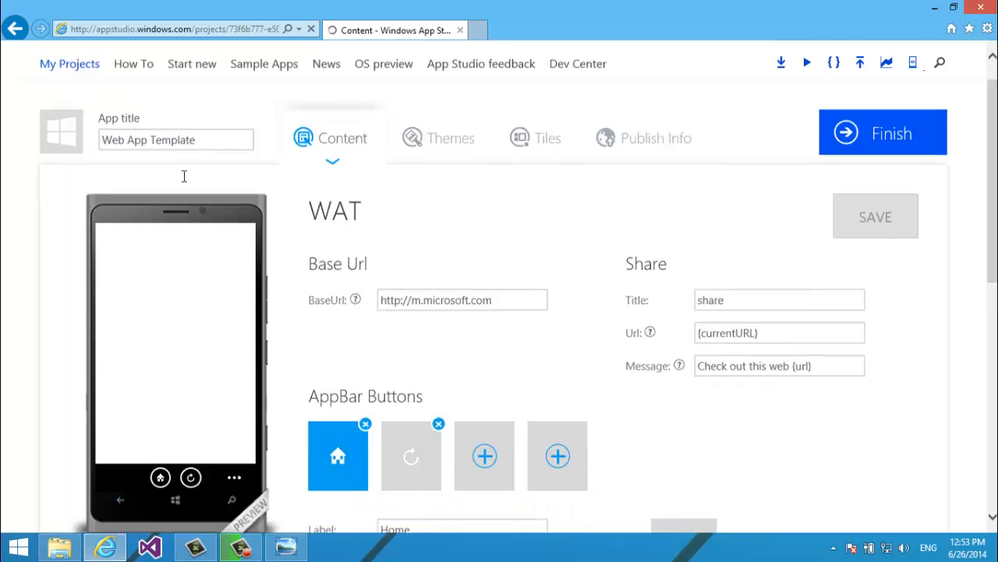
{"action": "scroll", "coordinate": [183, 177], "scroll_direction": "up", "scroll_amount": 2}
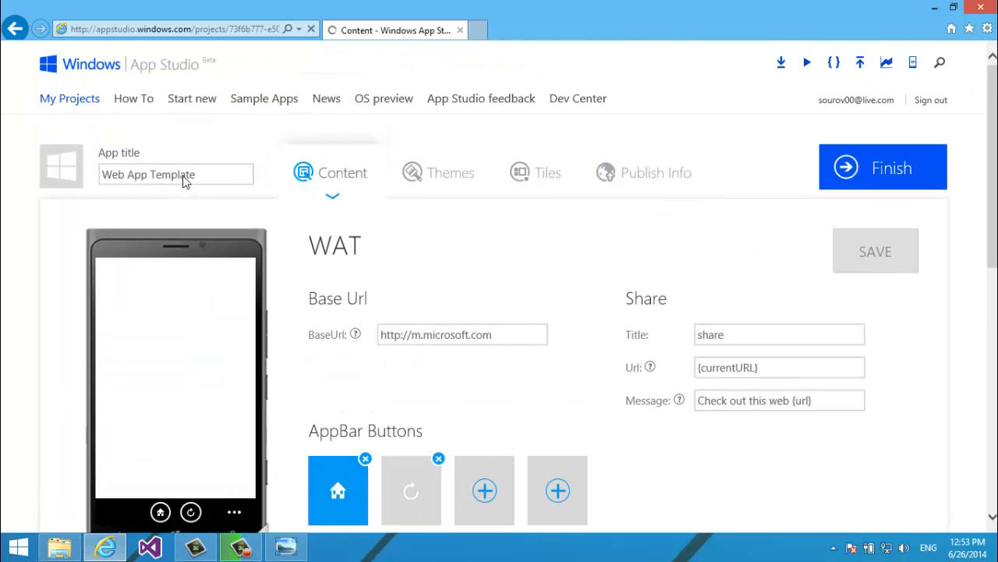
{"action": "key", "text": "ctrl+a"}
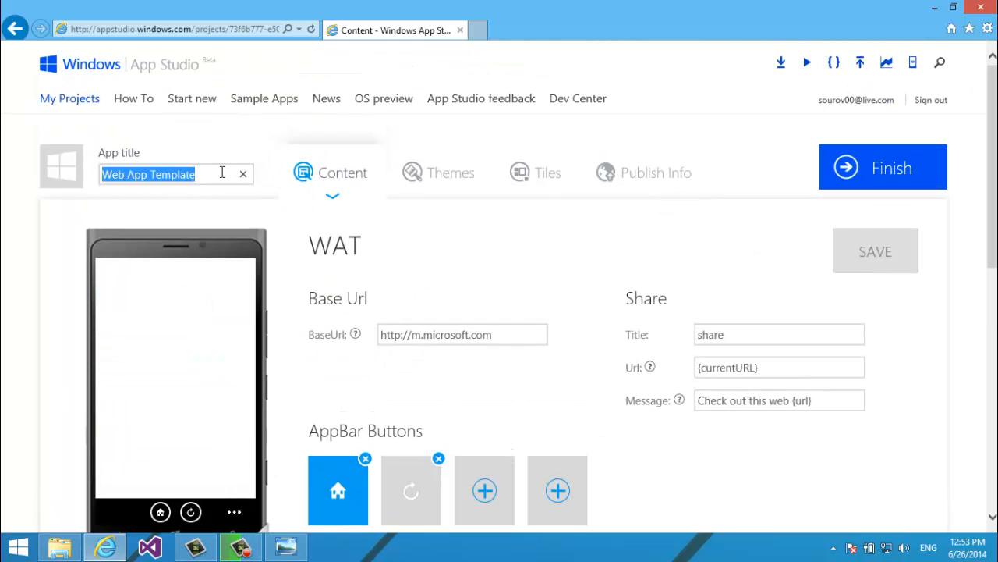
{"action": "type", "text": "Facebook"}
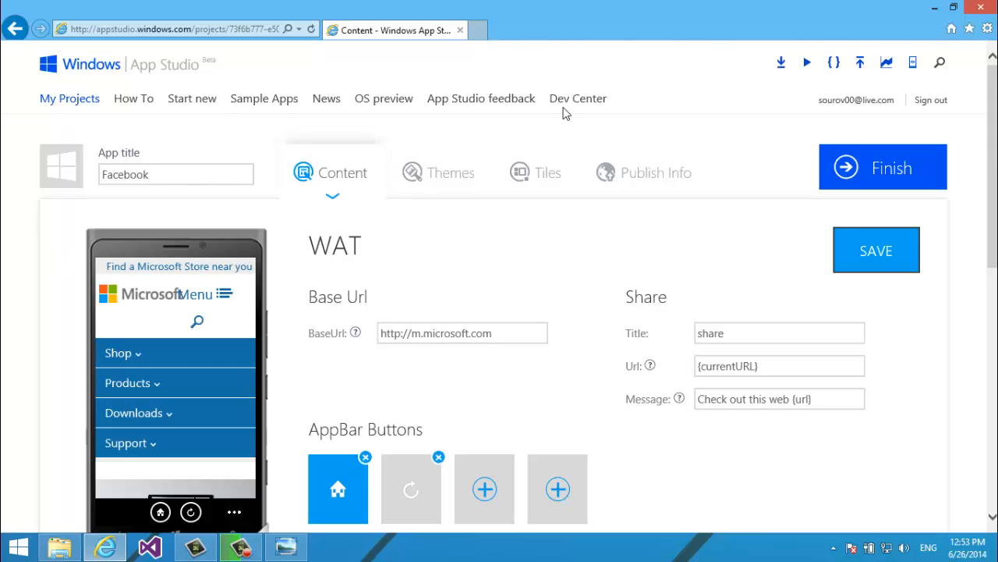
{"action": "left_click", "coordinate": [878, 248]}
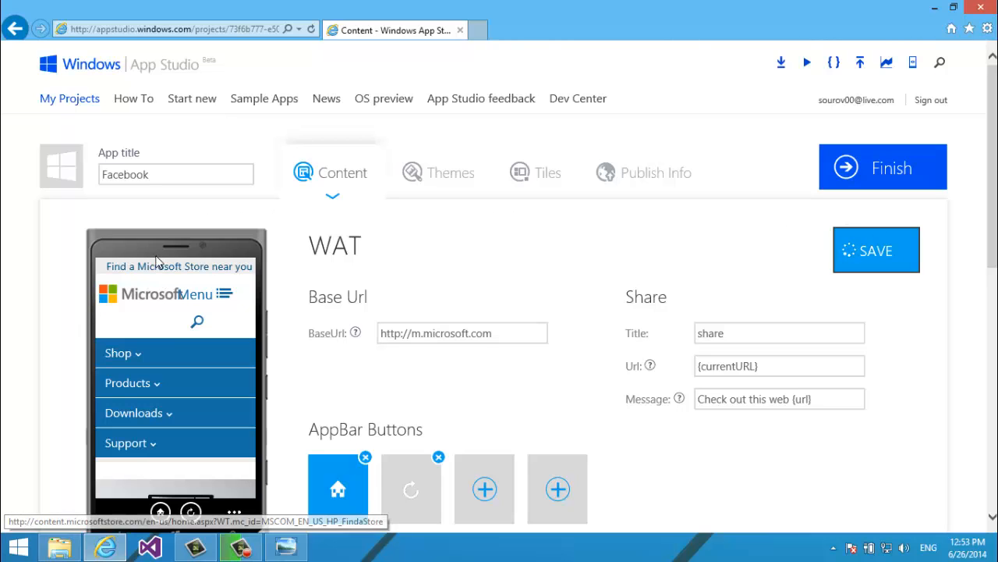
Replace the app's logo with the Icon-02 building image from the App Studio resources
{"action": "left_click", "coordinate": [64, 183]}
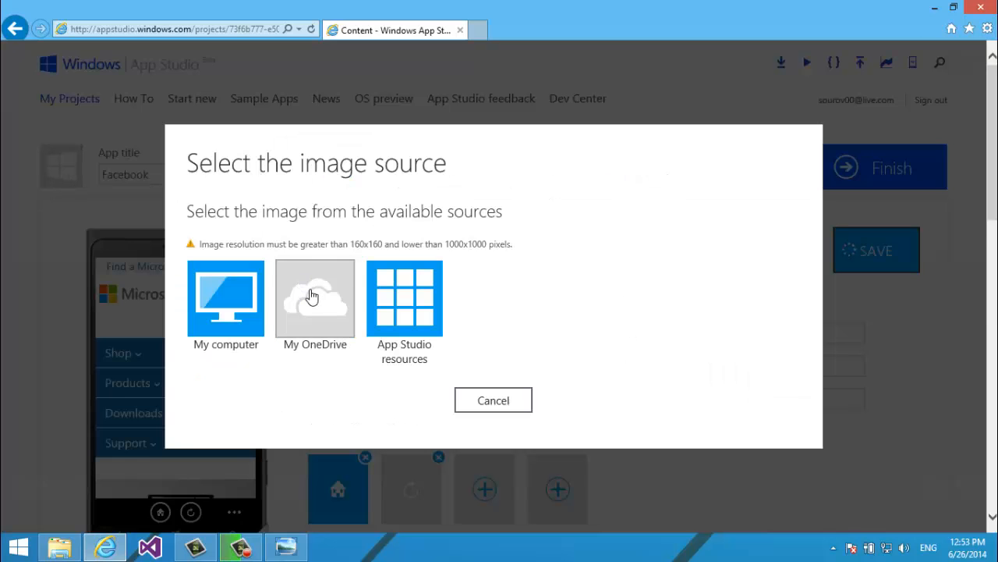
{"action": "left_click", "coordinate": [385, 314]}
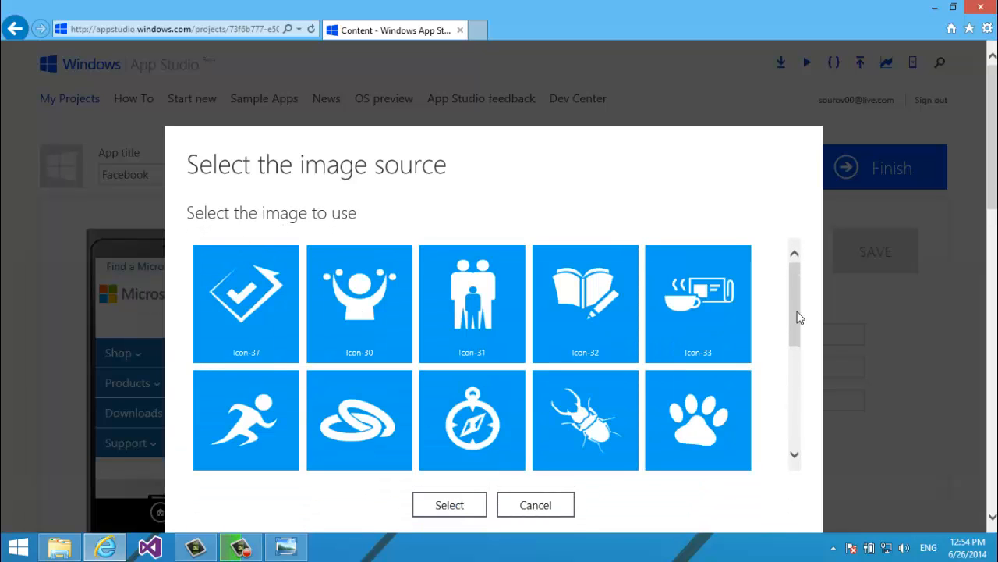
{"action": "left_click_drag", "start_coordinate": [797, 316], "coordinate": [796, 463]}
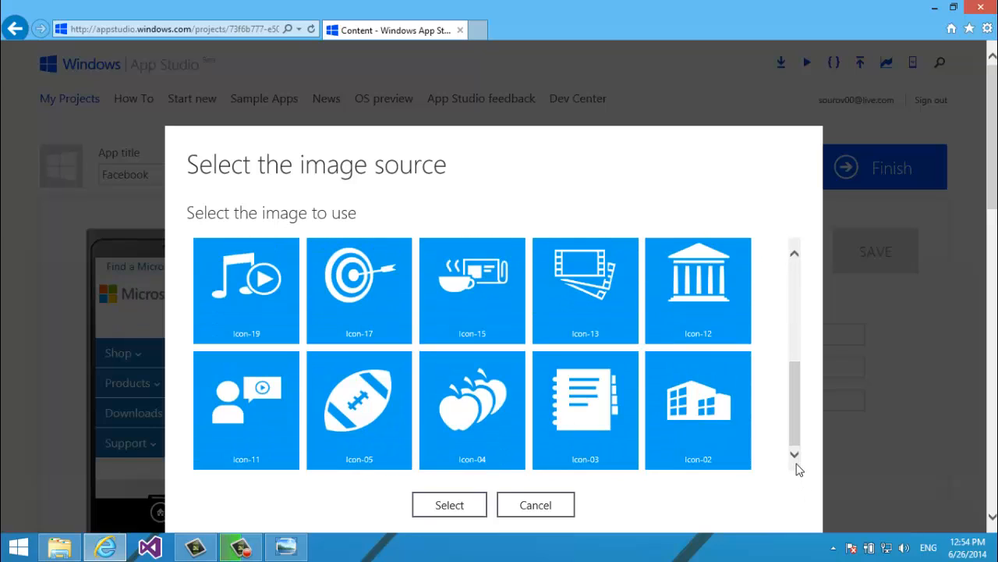
{"action": "left_click", "coordinate": [698, 430]}
{"action": "left_click", "coordinate": [473, 507]}
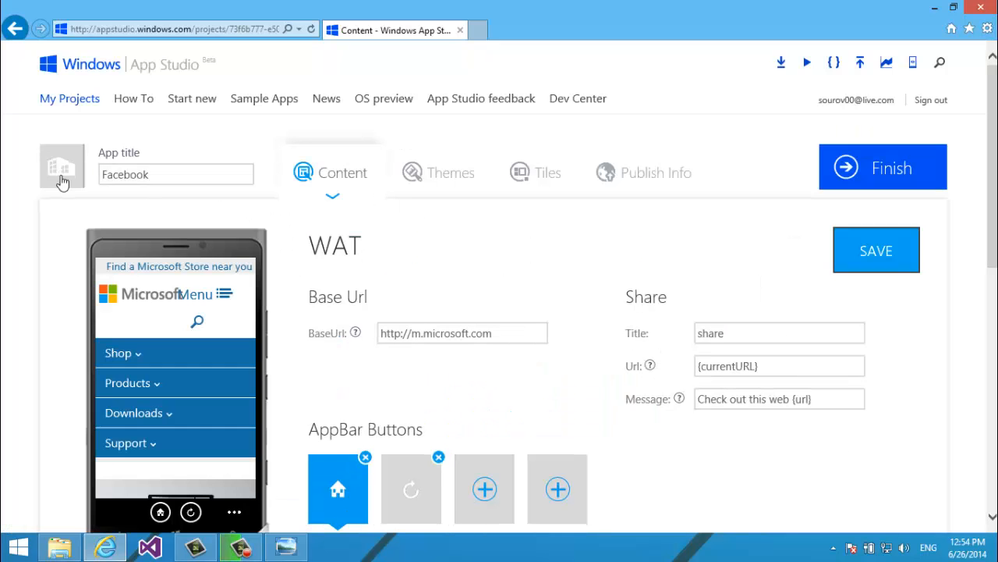
{"action": "scroll", "coordinate": [412, 96], "scroll_direction": "down", "scroll_amount": 3}
{"action": "scroll", "coordinate": [414, 93], "scroll_direction": "up", "scroll_amount": 3}
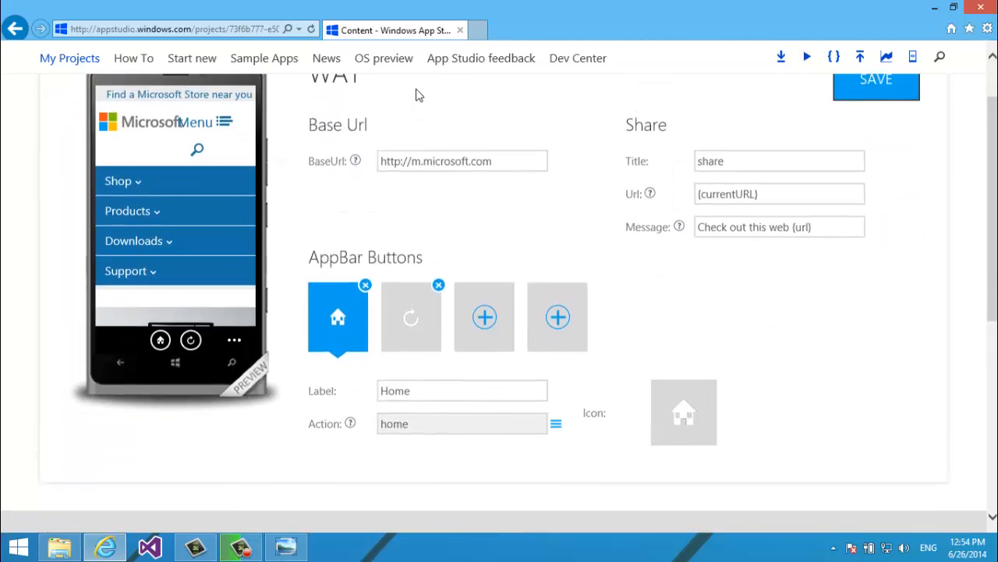
{"action": "scroll", "coordinate": [417, 95], "scroll_direction": "down", "scroll_amount": 2}
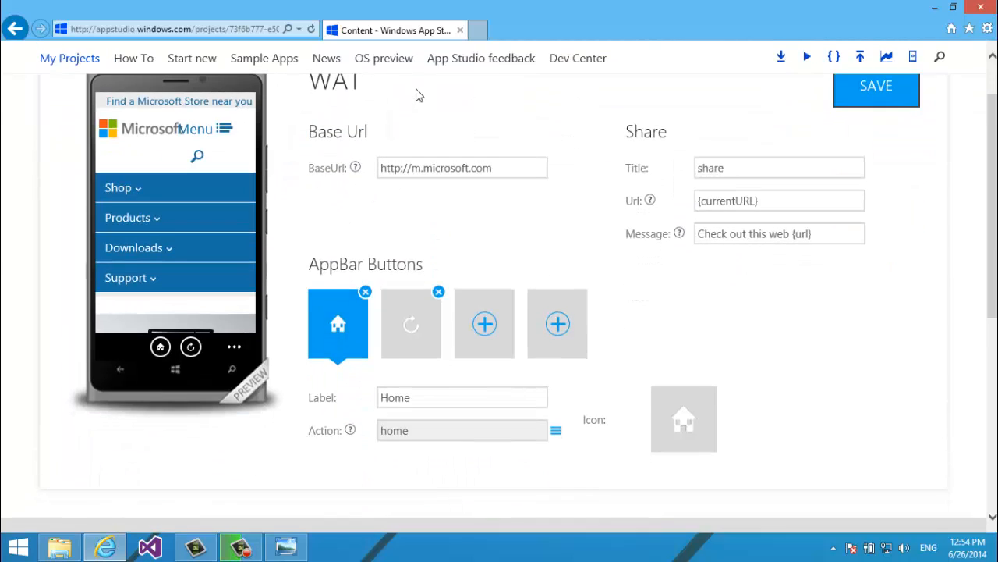
{"action": "scroll", "coordinate": [492, 154], "scroll_direction": "up", "scroll_amount": 2}
{"action": "scroll", "coordinate": [492, 153], "scroll_direction": "down", "scroll_amount": 2}
{"action": "left_click", "coordinate": [489, 165]}
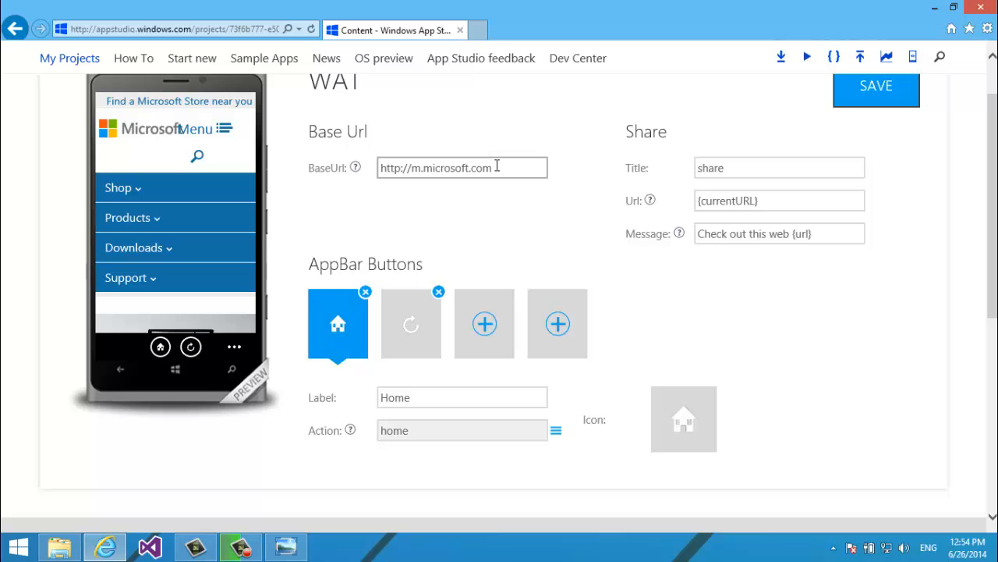
{"action": "left_click_drag", "start_coordinate": [497, 165], "coordinate": [375, 191]}
{"action": "type", "text": "http"}
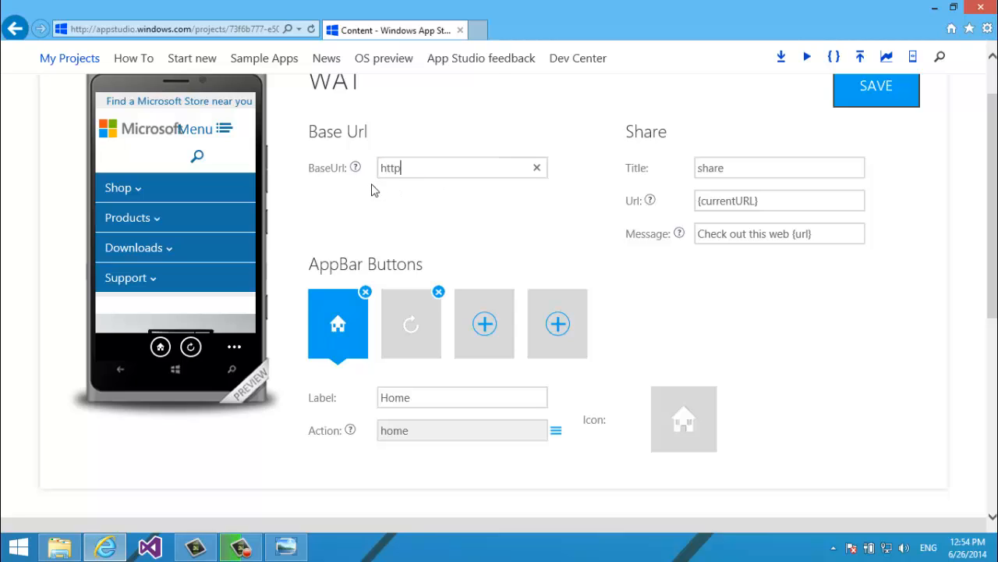
{"action": "type", "text": "s://m.facebook.com"}
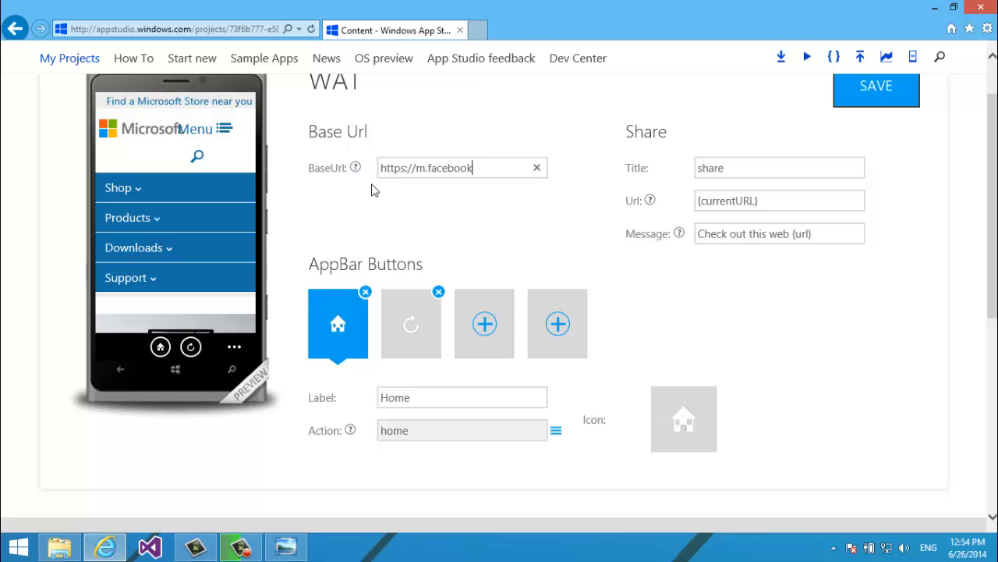
{"action": "left_click", "coordinate": [843, 100]}
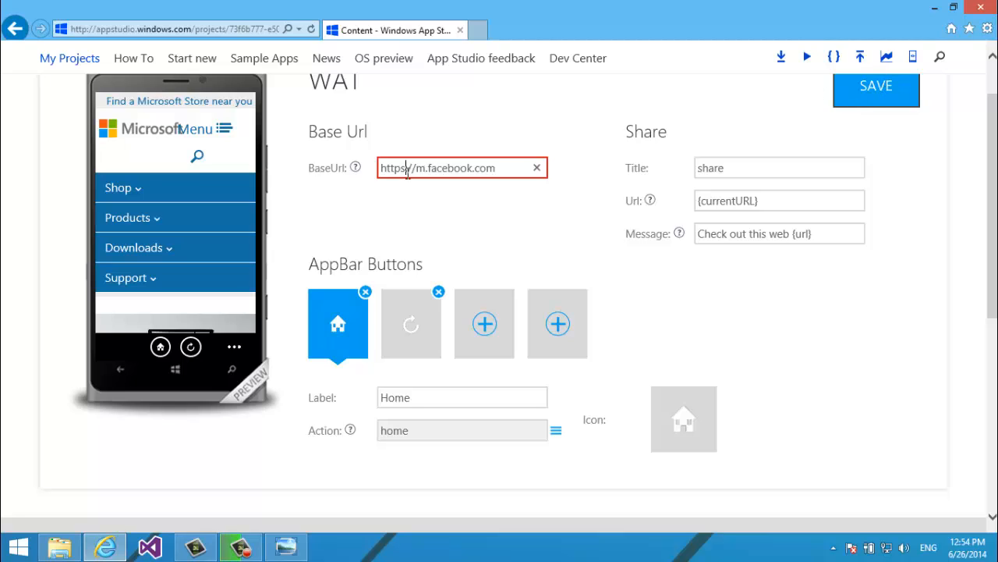
{"action": "key", "text": "BackSpace"}
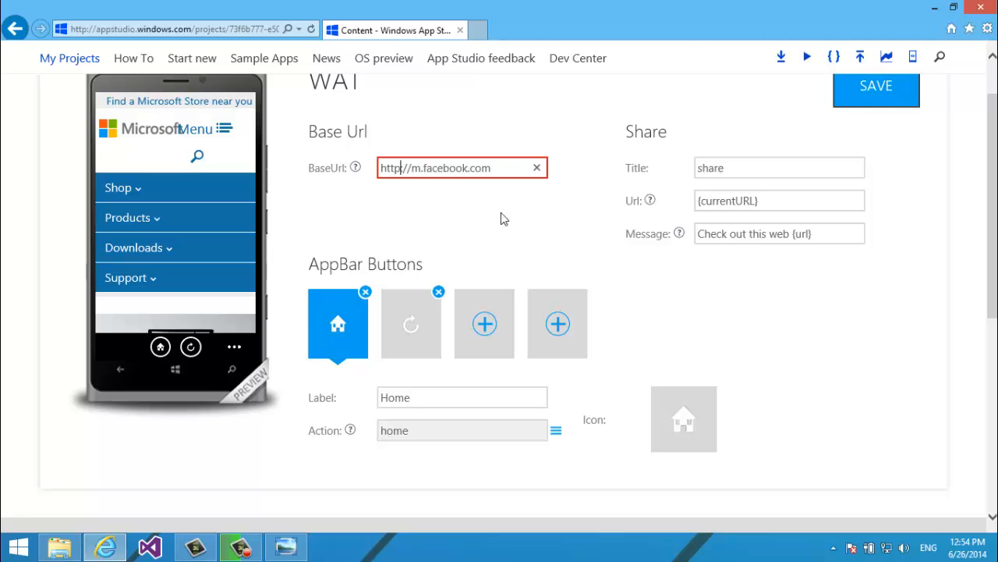
{"action": "left_click", "coordinate": [855, 111]}
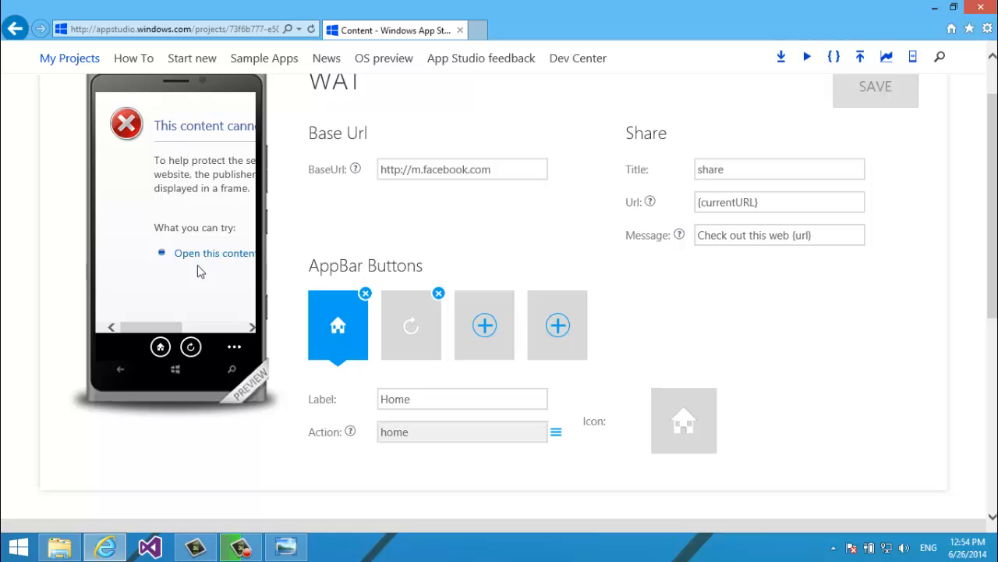
{"action": "left_click_drag", "start_coordinate": [188, 250], "coordinate": [184, 212]}
{"action": "left_click", "coordinate": [197, 253]}
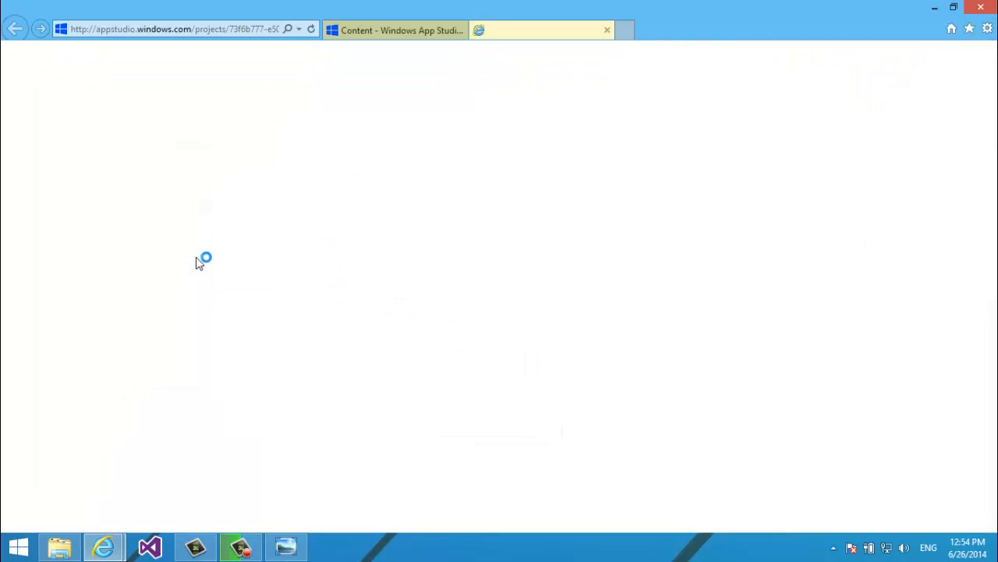
{"action": "left_click", "coordinate": [375, 30]}
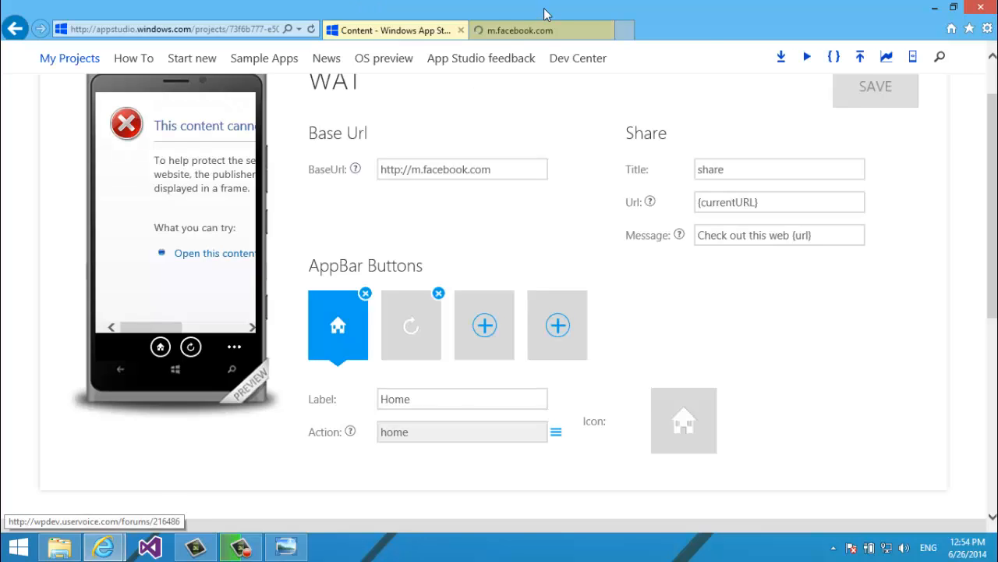
{"action": "left_click", "coordinate": [550, 30]}
{"action": "left_click", "coordinate": [607, 29]}
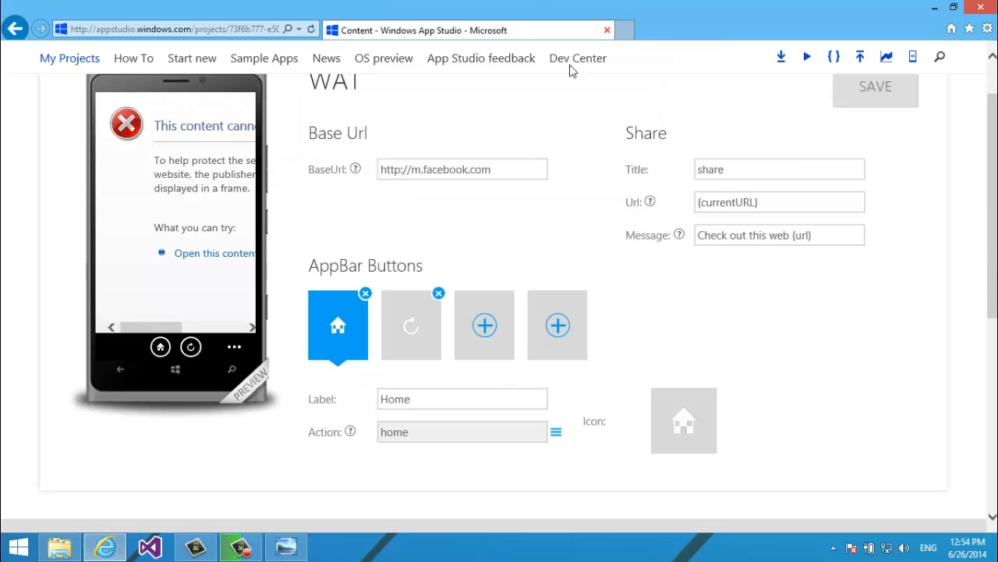
{"action": "left_click", "coordinate": [419, 171]}
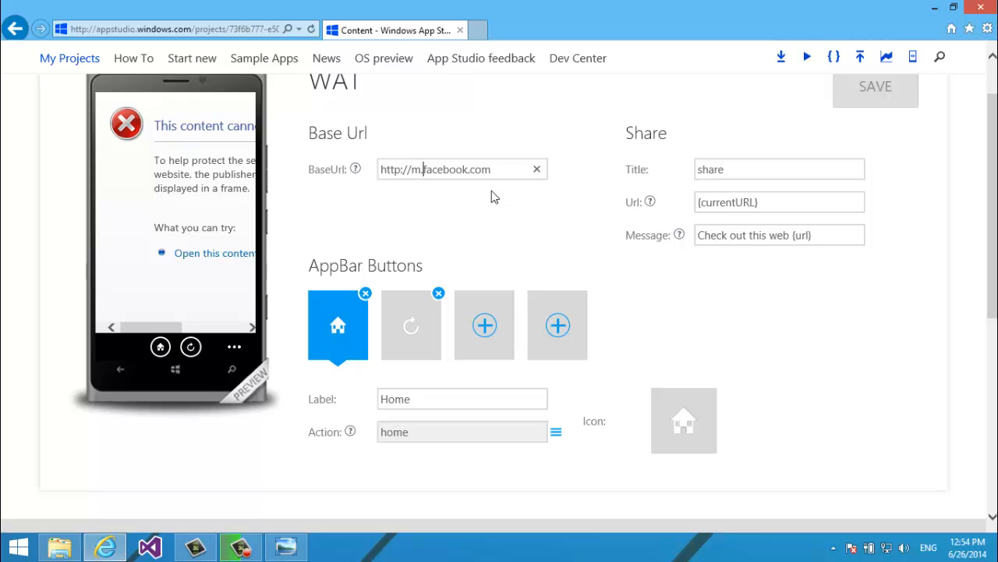
{"action": "key", "text": "BackSpace"}
{"action": "key", "text": "BackSpace"}
{"action": "key", "text": "BackSpace"}
{"action": "type", "text": "/"}
{"action": "key", "text": "ctrl+s"}
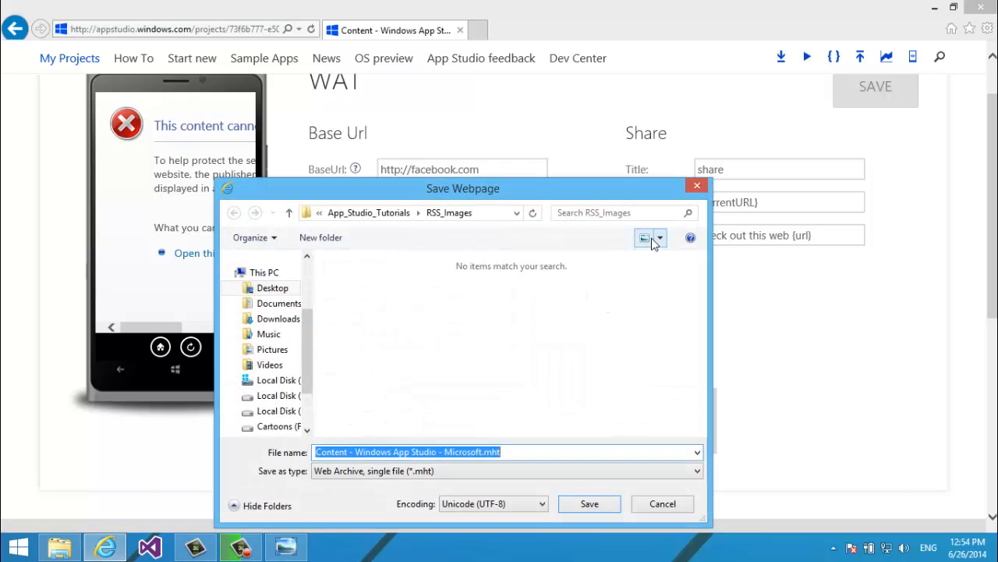
{"action": "left_click", "coordinate": [695, 186]}
{"action": "left_click", "coordinate": [874, 86]}
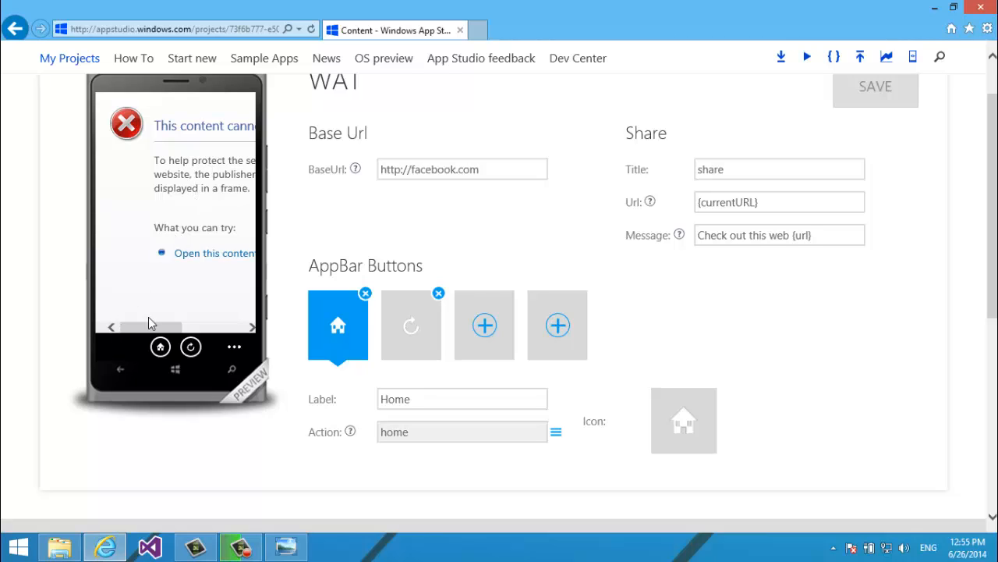
{"action": "left_click_drag", "start_coordinate": [156, 326], "coordinate": [113, 367]}
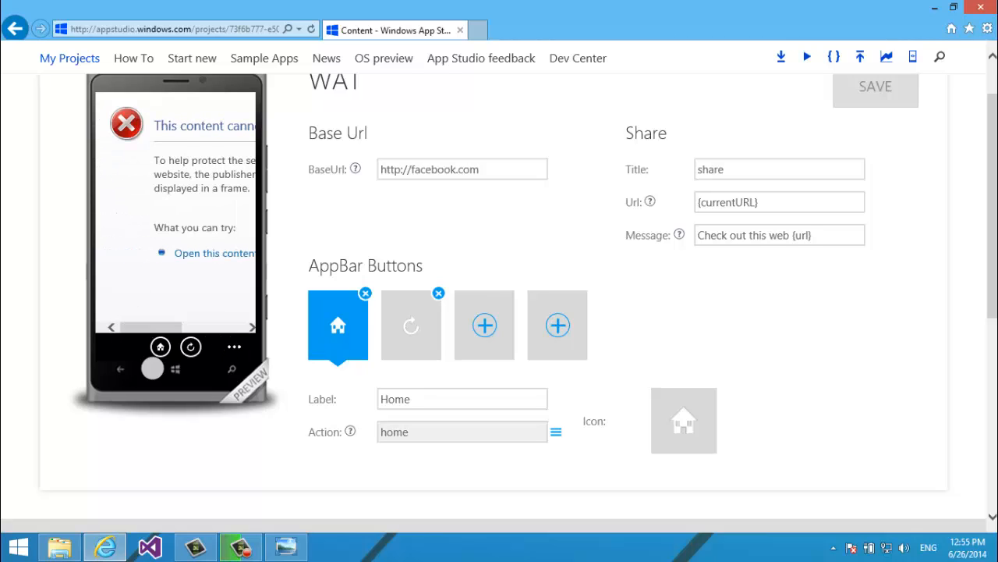
{"action": "left_click_drag", "start_coordinate": [499, 170], "coordinate": [306, 178]}
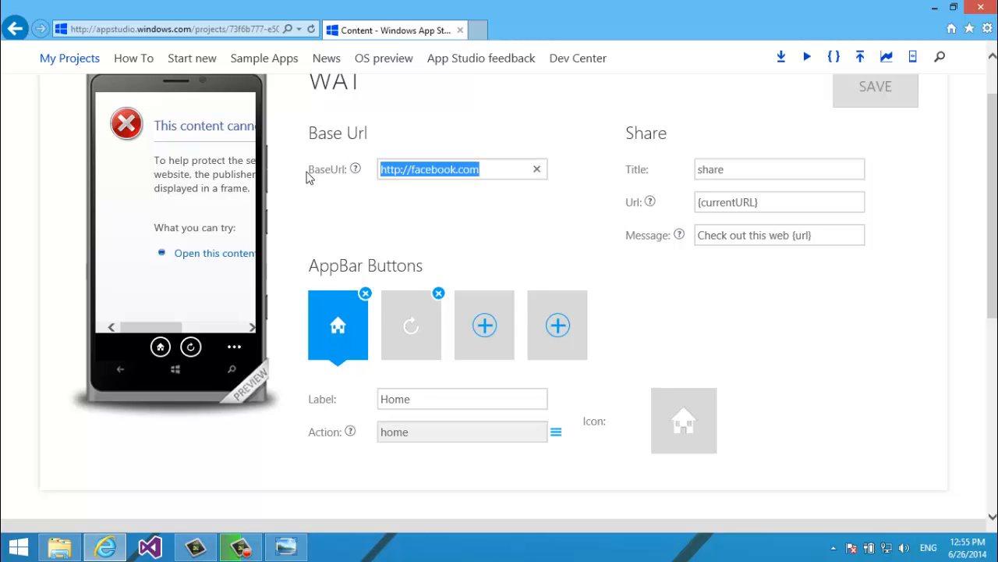
{"action": "type", "text": "http://m.msdn"}
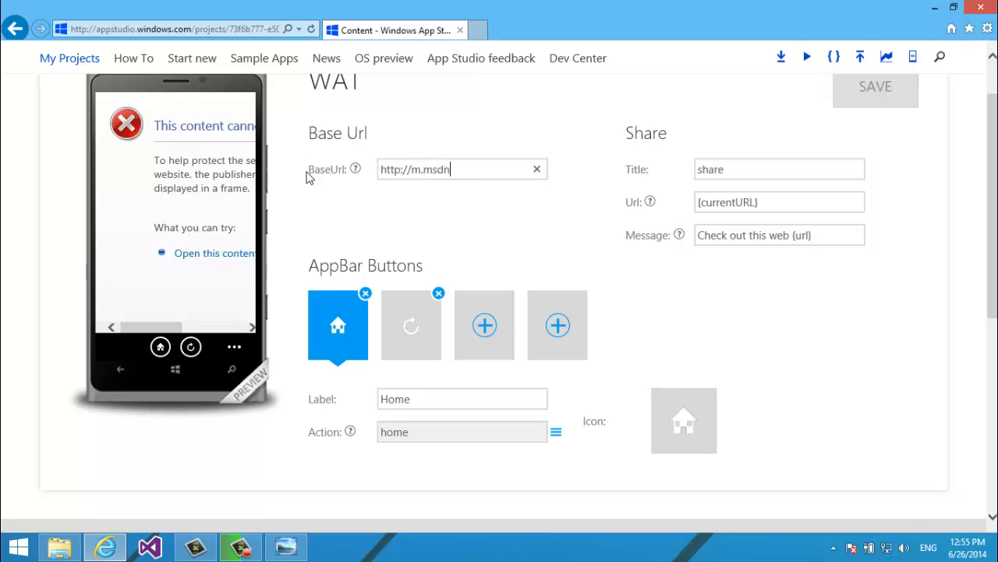
{"action": "type", "text": ".com"}
{"action": "left_click", "coordinate": [916, 90]}
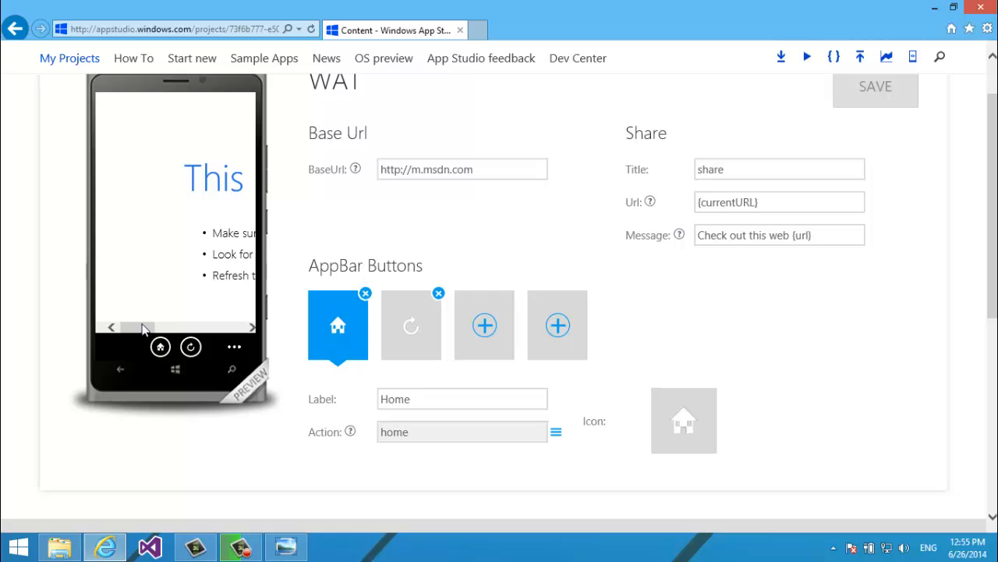
{"action": "left_click_drag", "start_coordinate": [142, 327], "coordinate": [67, 350]}
{"action": "left_click", "coordinate": [474, 176]}
{"action": "key", "text": "ctrl+z"}
{"action": "key", "text": "ctrl+z"}
{"action": "key", "text": "ctrl+z"}
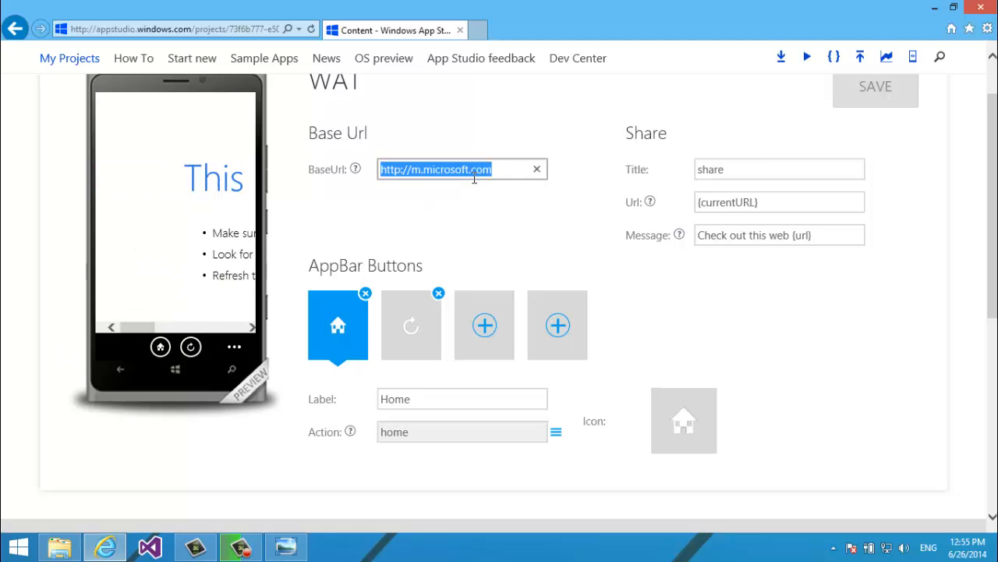
{"action": "key", "text": "ctrl+z"}
{"action": "left_click", "coordinate": [858, 229]}
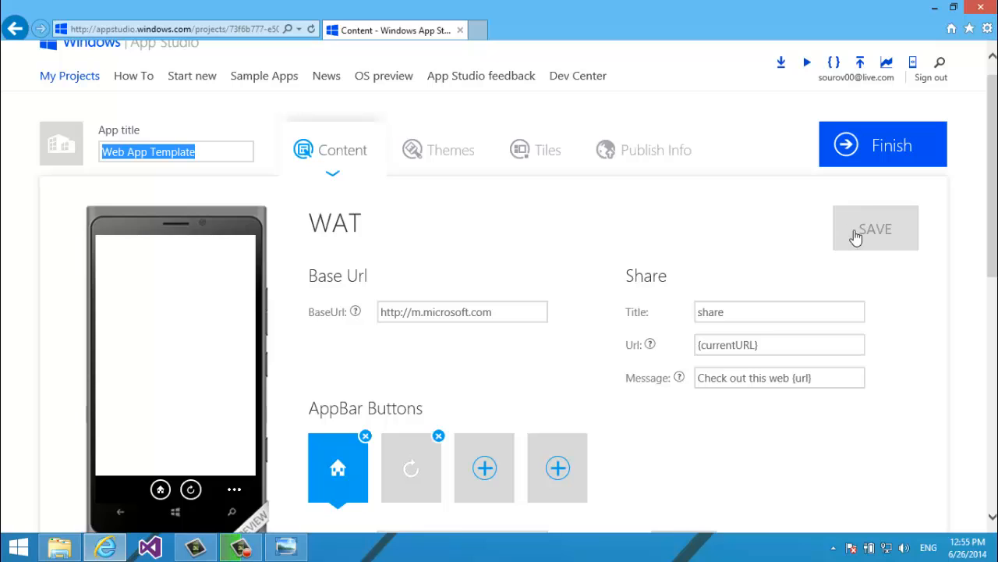
{"action": "left_click", "coordinate": [217, 305]}
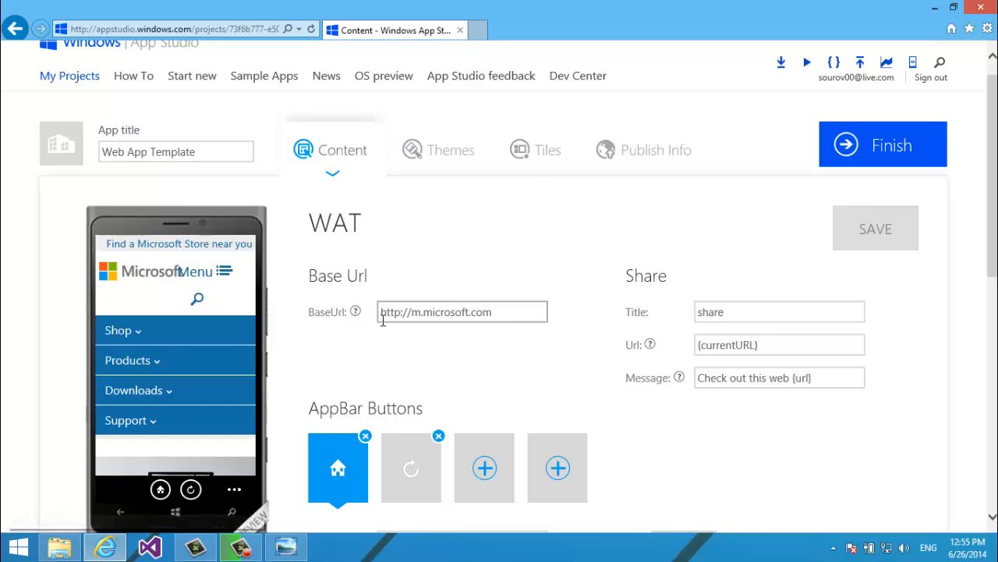
Inspect the Share title, Url and message fields, trying a replacement variable in the Url field and undoing it
{"action": "left_click_drag", "start_coordinate": [993, 124], "coordinate": [967, 150]}
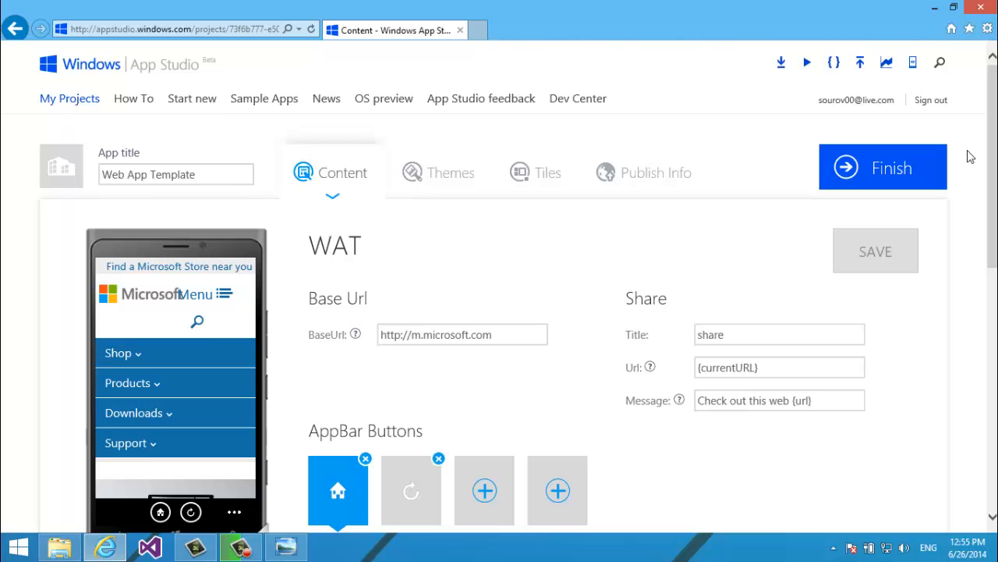
{"action": "left_click_drag", "start_coordinate": [967, 150], "coordinate": [974, 198]}
{"action": "left_click", "coordinate": [757, 158]}
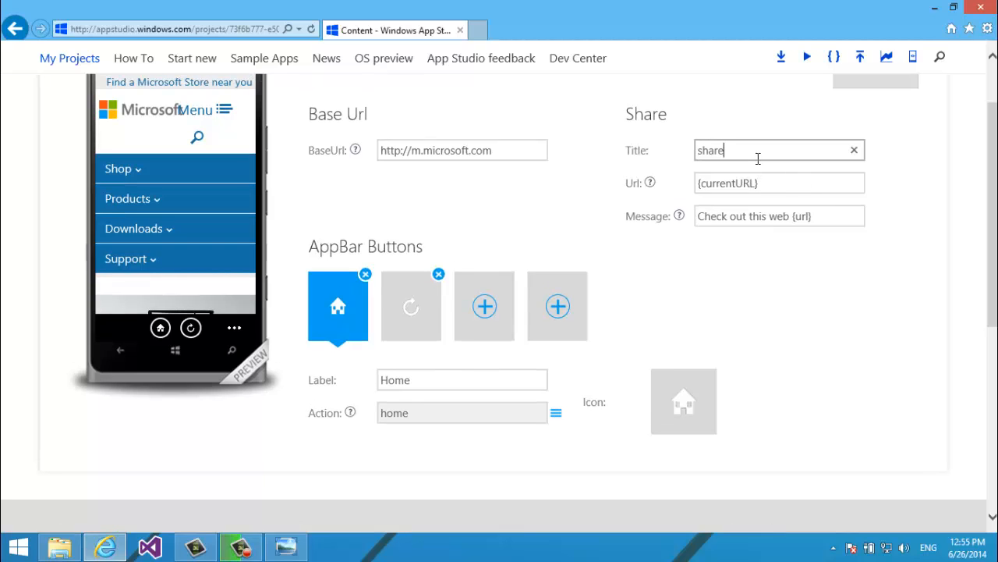
{"action": "left_click", "coordinate": [772, 174]}
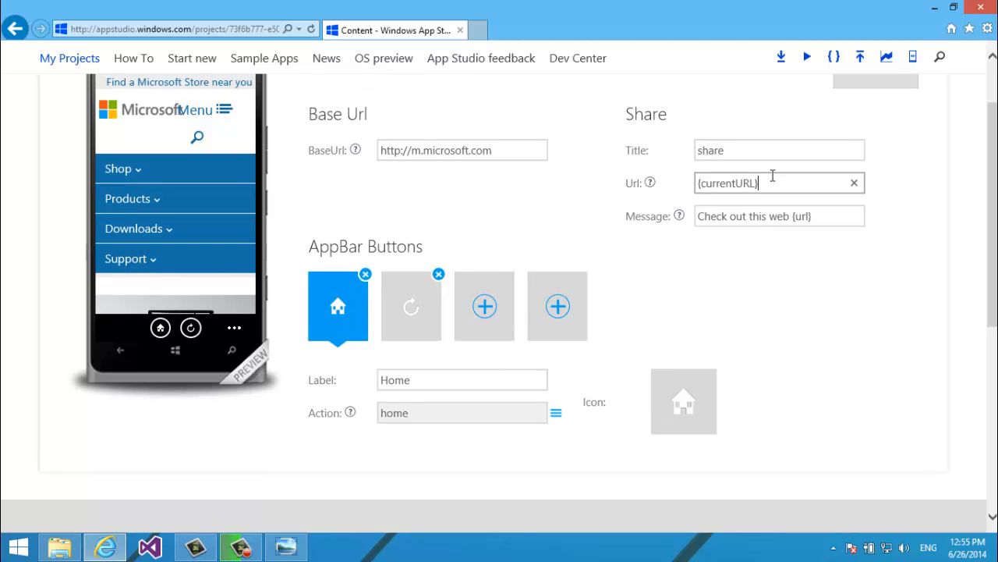
{"action": "key", "text": "ctrl+a"}
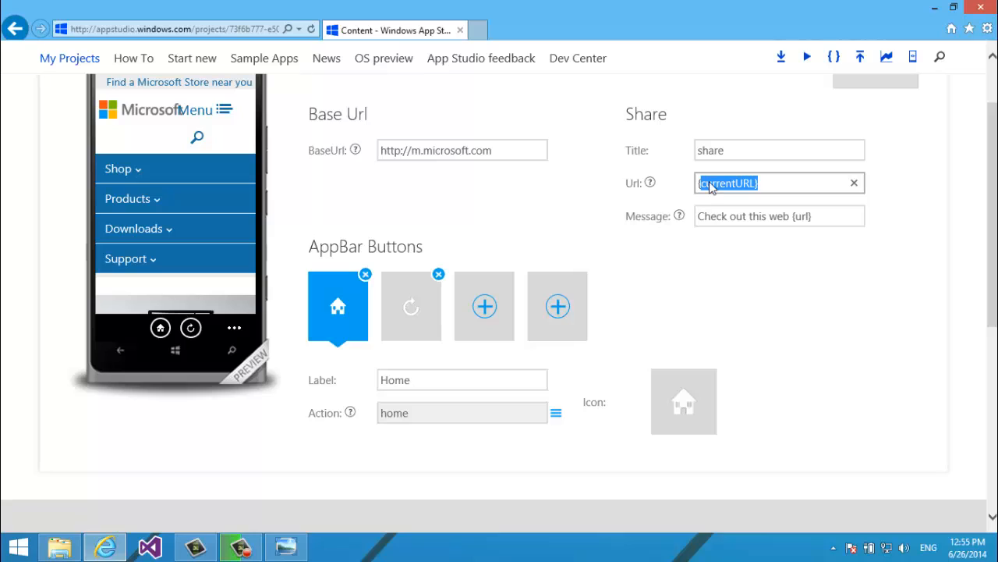
{"action": "left_click", "coordinate": [741, 187]}
{"action": "left_click", "coordinate": [854, 182]}
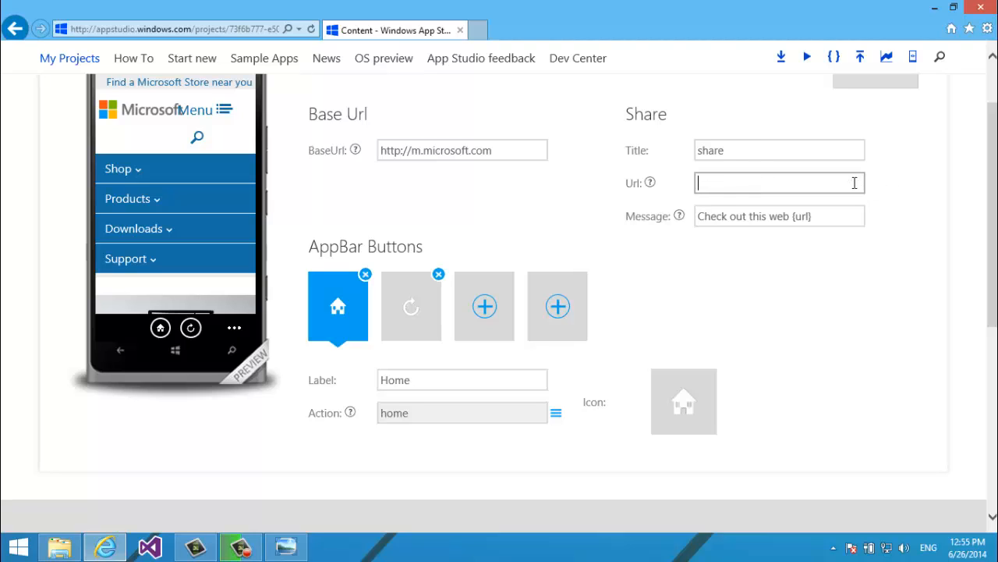
{"action": "type", "text": "{conte"}
{"action": "key", "text": "ctrl+z"}
{"action": "key", "text": "ctrl+z"}
{"action": "left_click", "coordinate": [808, 216]}
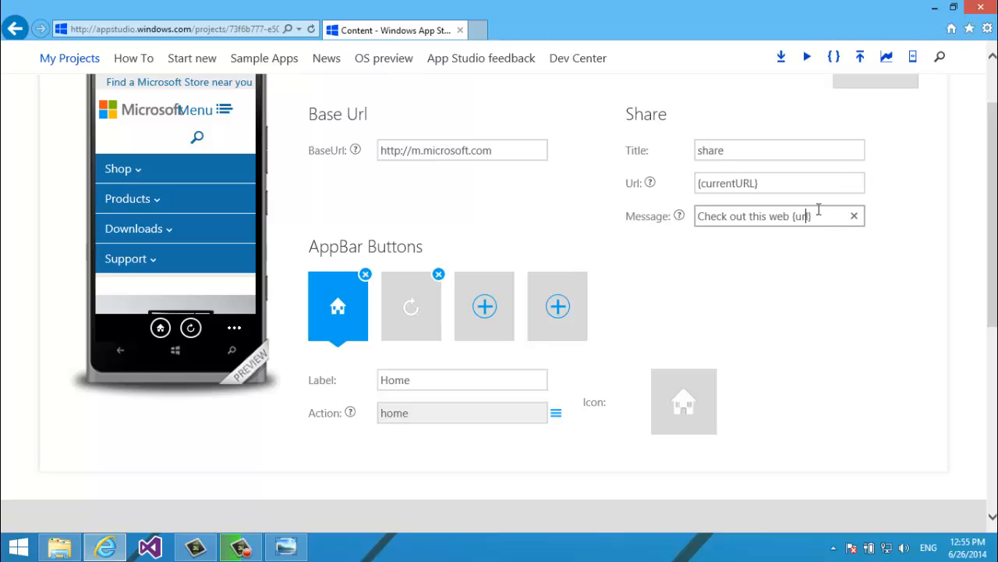
{"action": "left_click", "coordinate": [681, 216]}
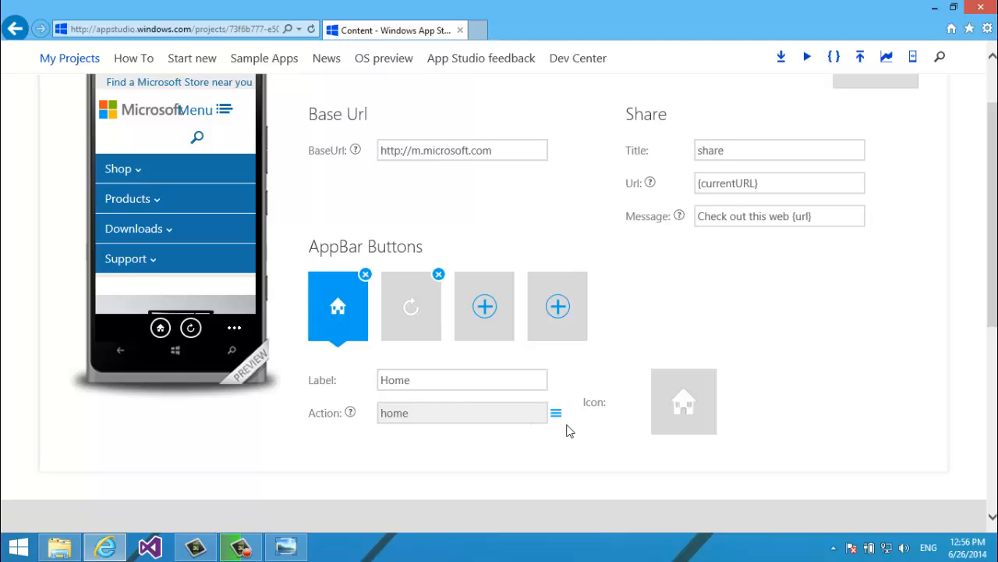
Add a third AppBar button, view its available actions, and delete the button
{"action": "left_click", "coordinate": [427, 334]}
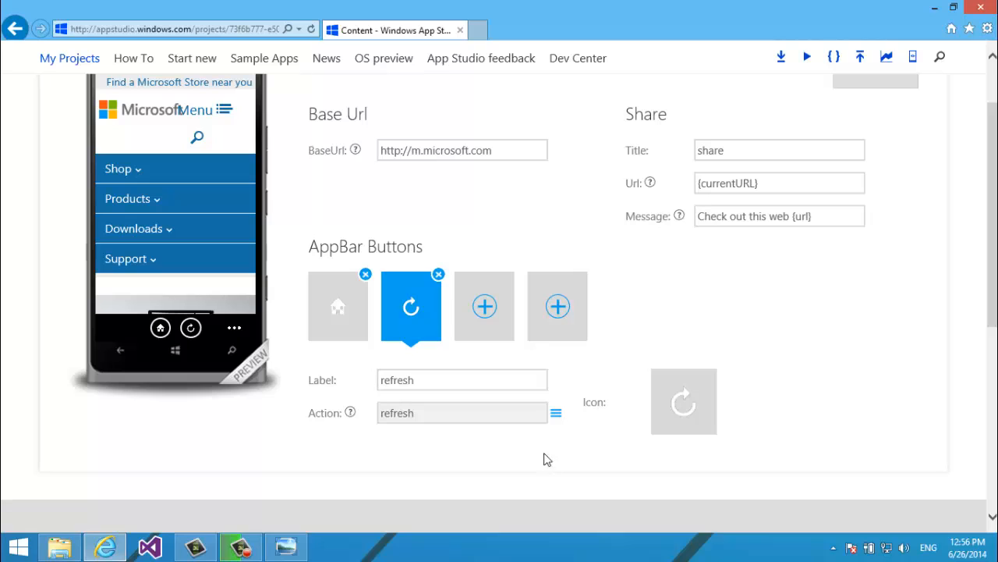
{"action": "left_click", "coordinate": [474, 325]}
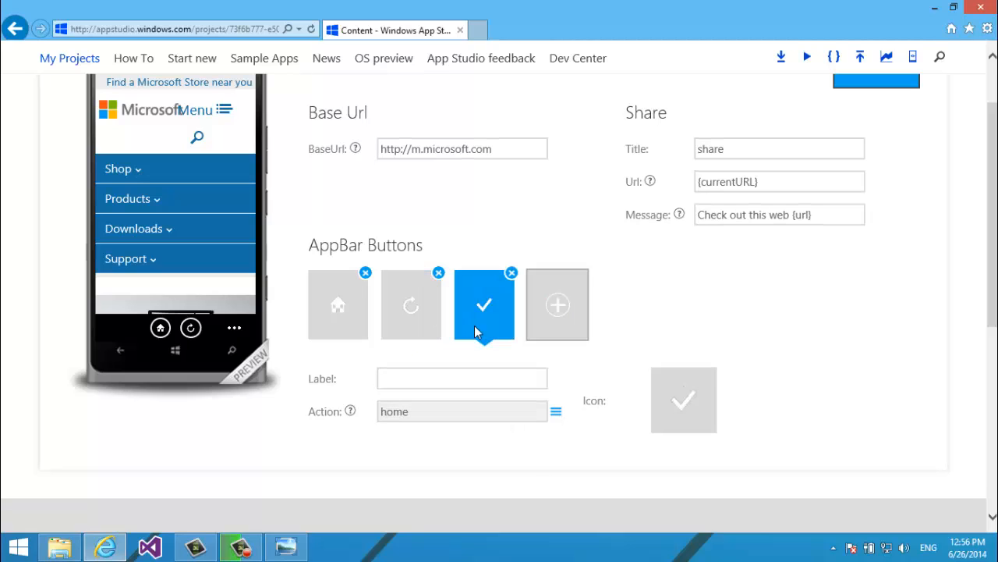
{"action": "left_click", "coordinate": [555, 411]}
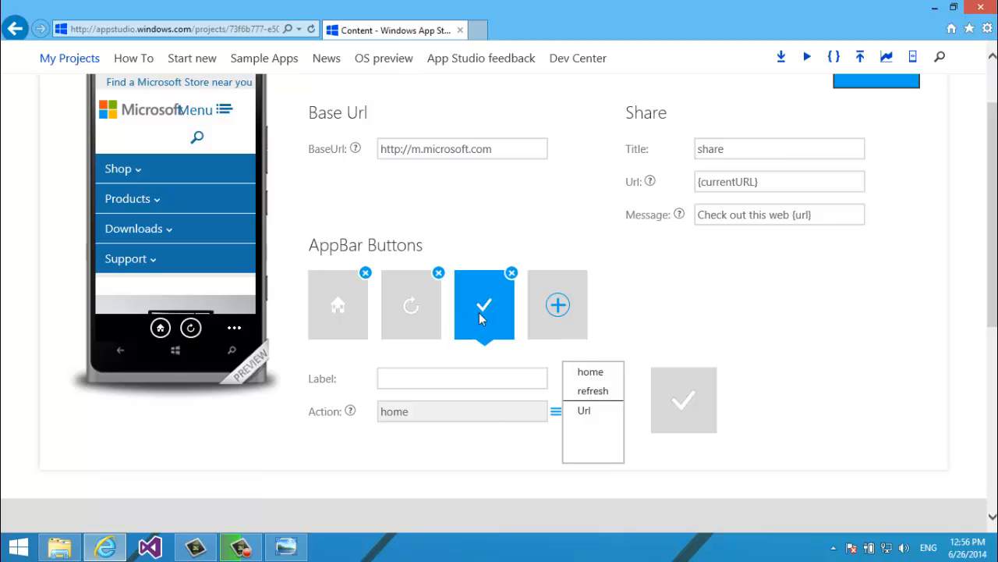
{"action": "left_click", "coordinate": [511, 273]}
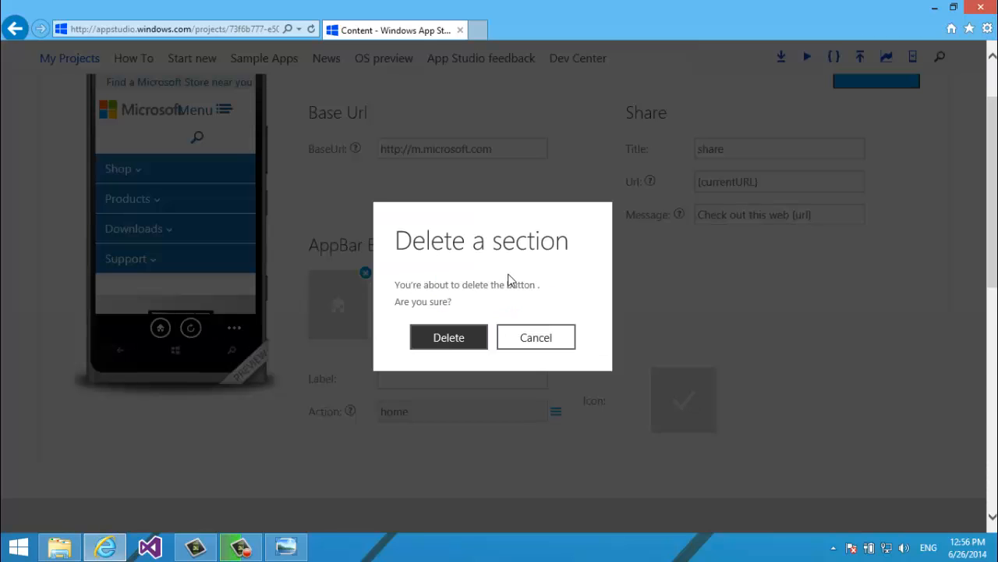
{"action": "left_click", "coordinate": [468, 337]}
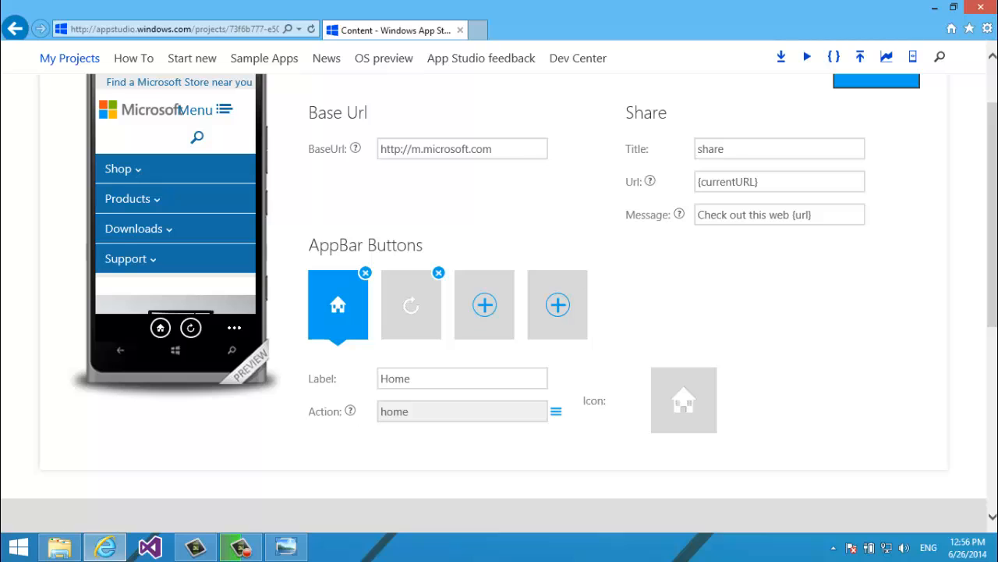
Save the web app's content settings
{"action": "left_click_drag", "start_coordinate": [992, 253], "coordinate": [958, 260]}
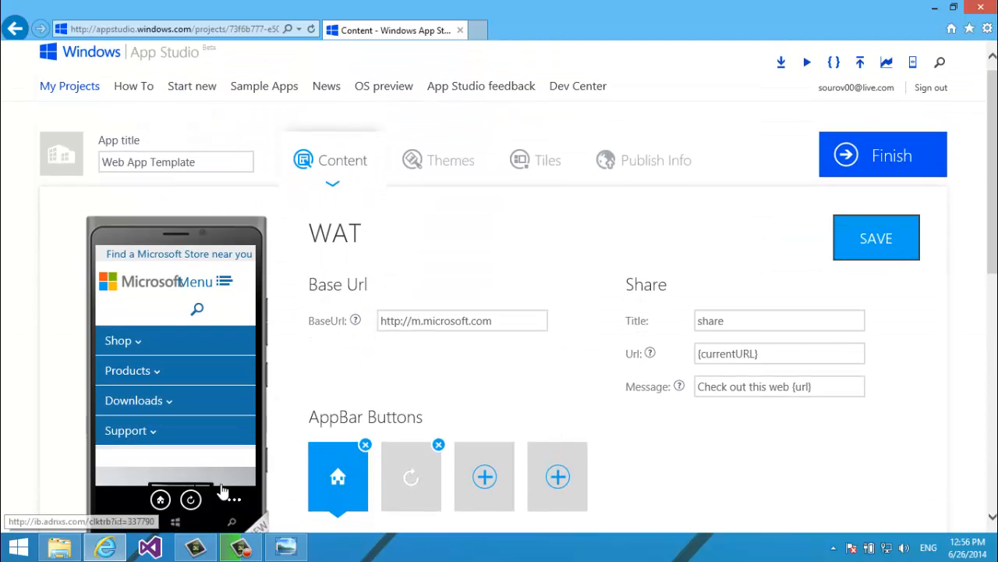
{"action": "left_click_drag", "start_coordinate": [994, 222], "coordinate": [994, 215]}
{"action": "left_click", "coordinate": [897, 249]}
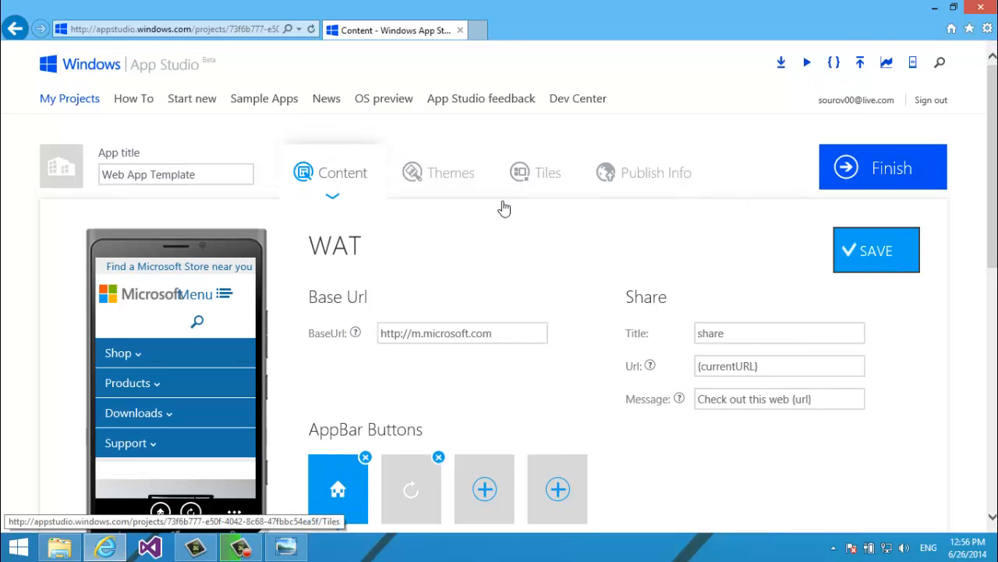
Review the Custom, Dark and Light theme styles and the app's publish information
{"action": "left_click", "coordinate": [459, 177]}
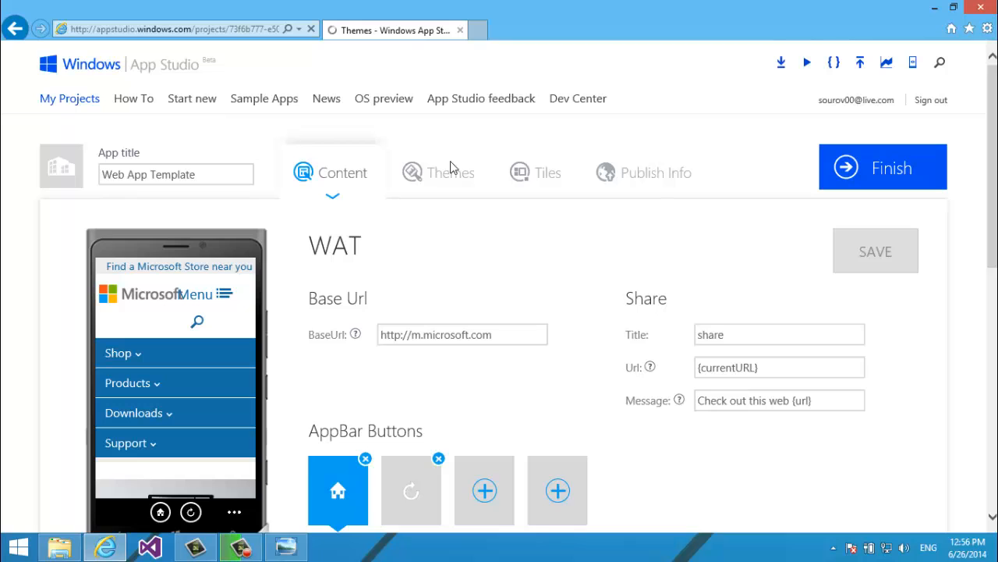
{"action": "scroll", "coordinate": [448, 174], "scroll_direction": "down", "scroll_amount": 4}
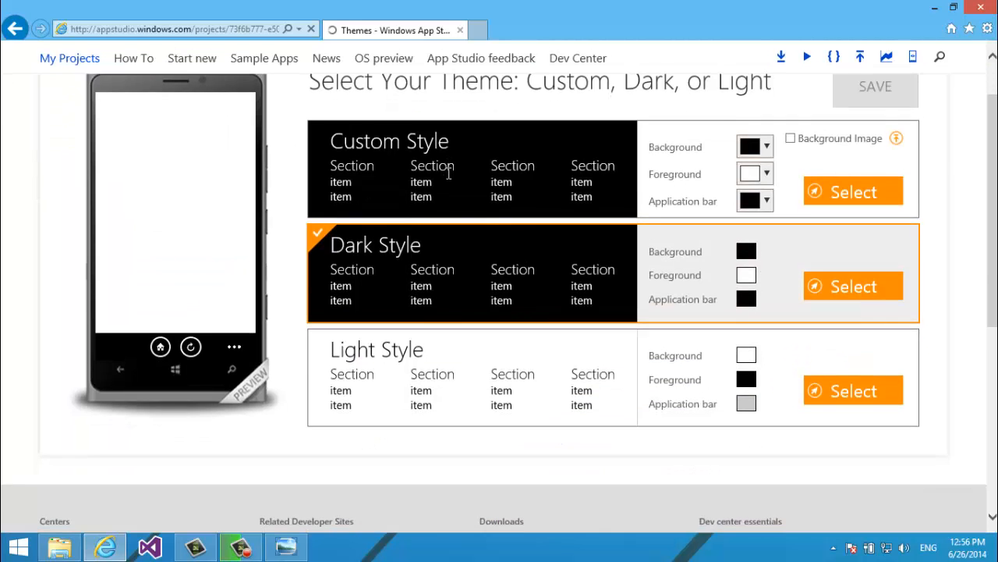
{"action": "scroll", "coordinate": [448, 173], "scroll_direction": "up", "scroll_amount": 4}
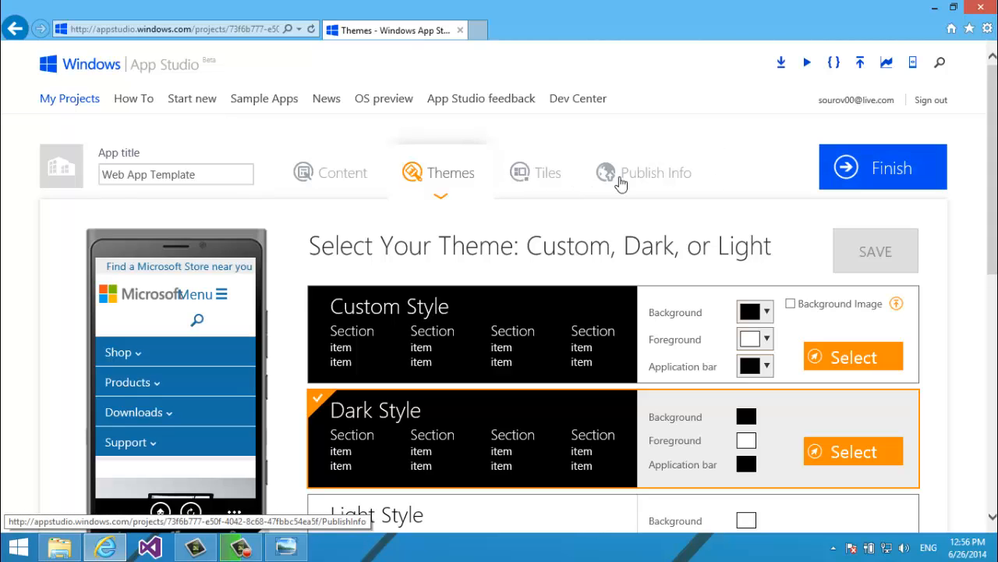
{"action": "left_click", "coordinate": [620, 183]}
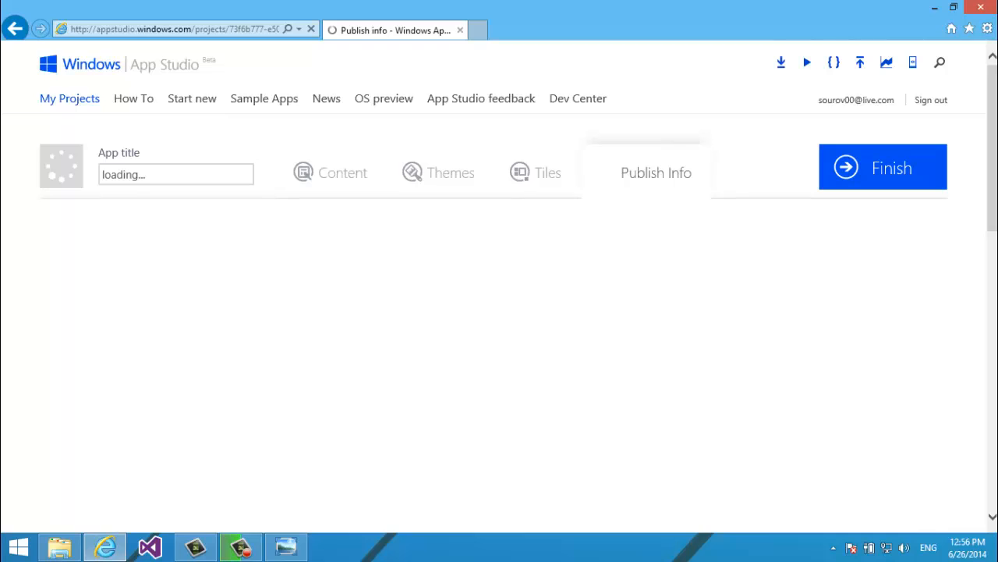
{"action": "scroll", "coordinate": [398, 303], "scroll_direction": "up", "scroll_amount": 2}
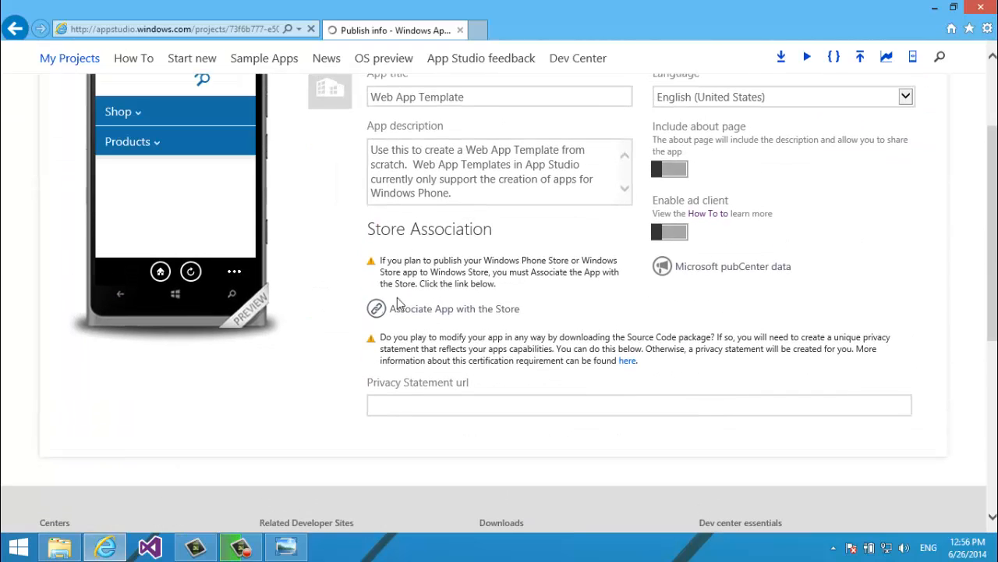
{"action": "scroll", "coordinate": [788, 237], "scroll_direction": "up", "scroll_amount": 3}
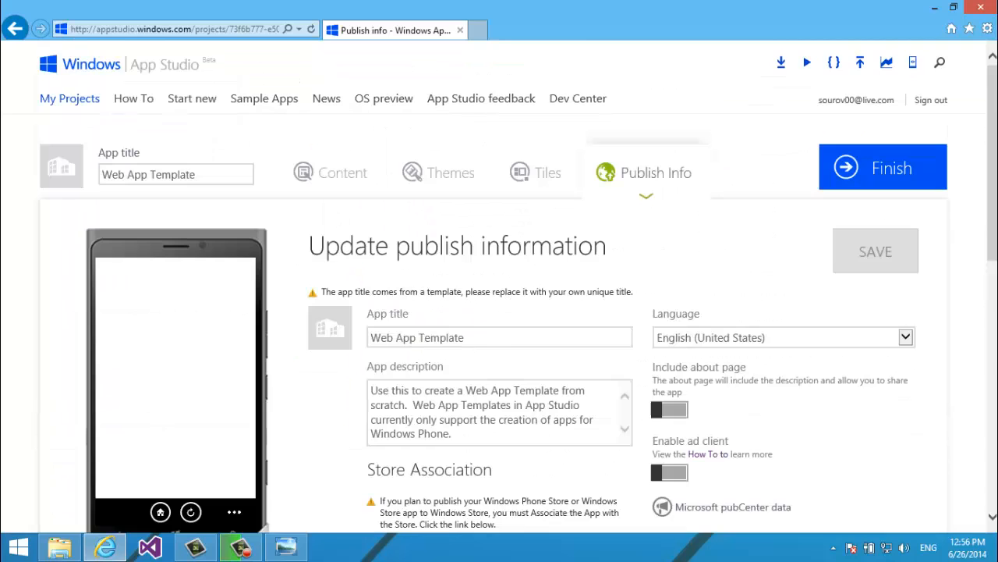
Enable the about page in the app's publish information and save the change
{"action": "scroll", "coordinate": [499, 296], "scroll_direction": "down", "scroll_amount": 4}
{"action": "scroll", "coordinate": [993, 249], "scroll_direction": "up", "scroll_amount": 1}
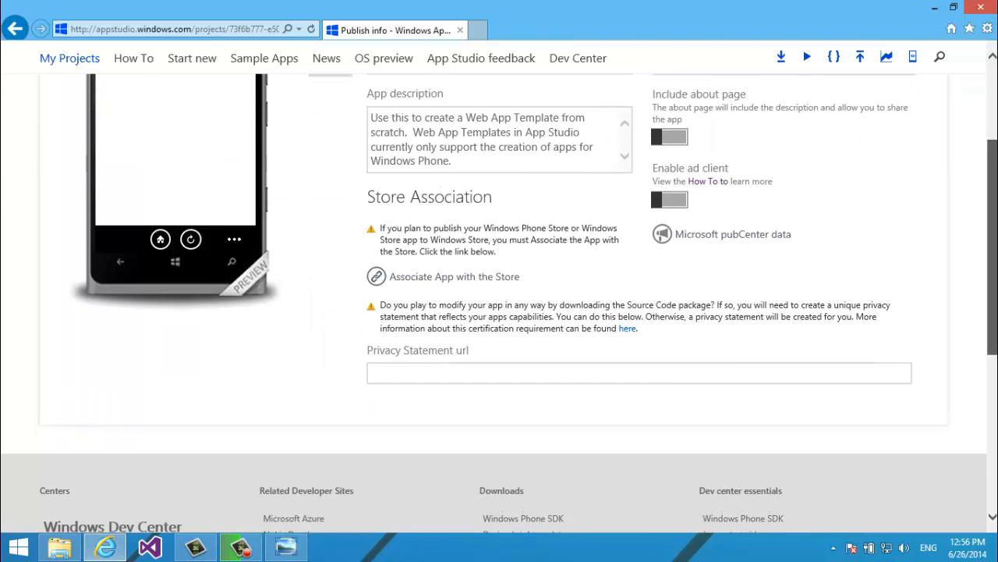
{"action": "scroll", "coordinate": [992, 251], "scroll_direction": "up", "scroll_amount": 2}
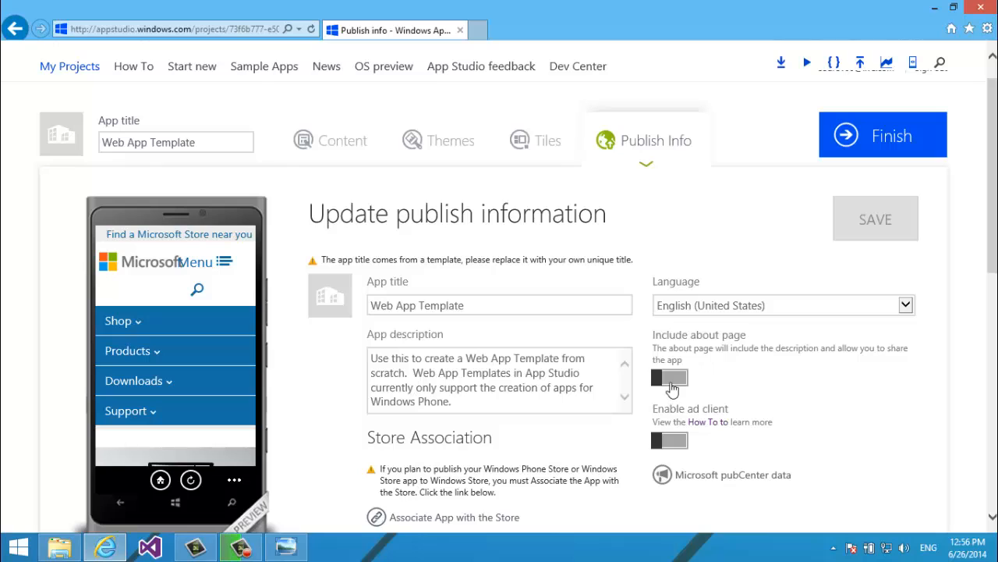
{"action": "left_click", "coordinate": [670, 379]}
{"action": "left_click", "coordinate": [864, 215]}
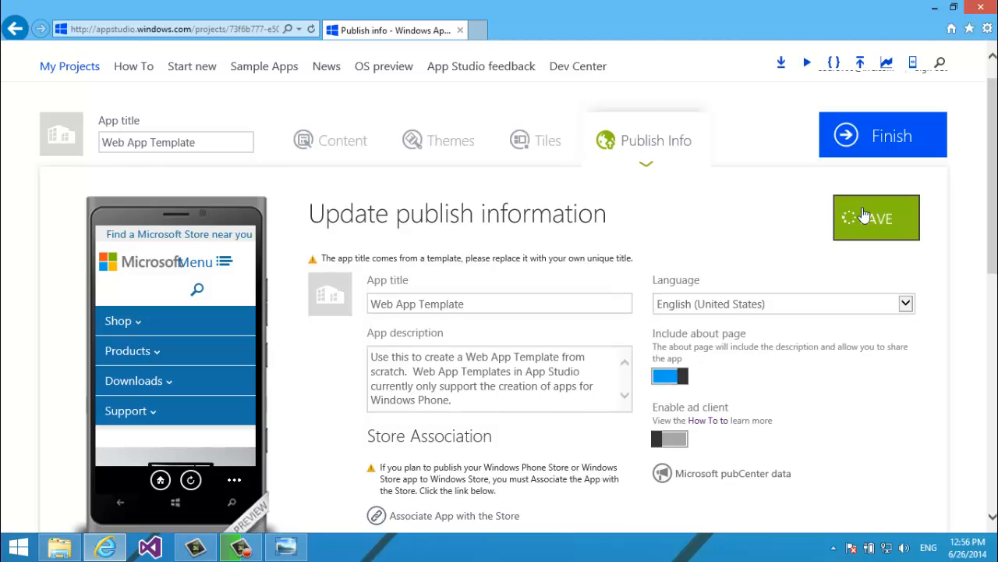
Finish the app and generate it for Windows Phone 8 with publish packages and installable packages enabled
{"action": "left_click", "coordinate": [848, 134]}
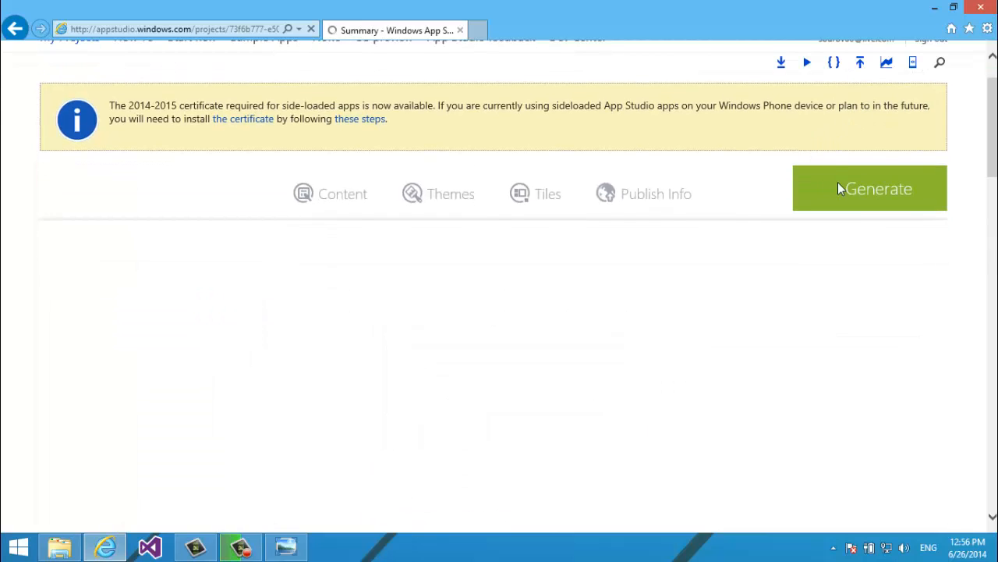
{"action": "left_click", "coordinate": [834, 106]}
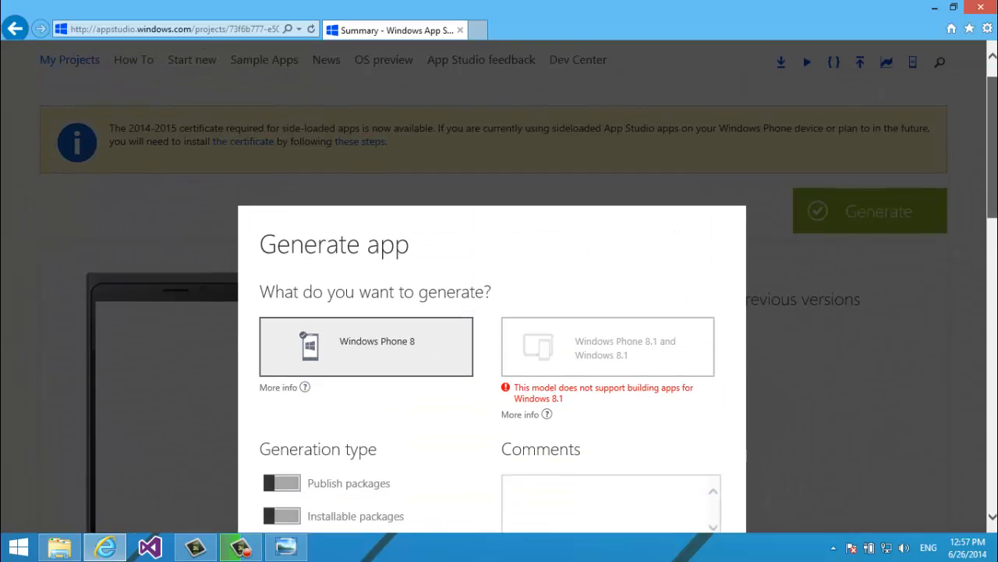
{"action": "scroll", "coordinate": [744, 149], "scroll_direction": "down", "scroll_amount": 3}
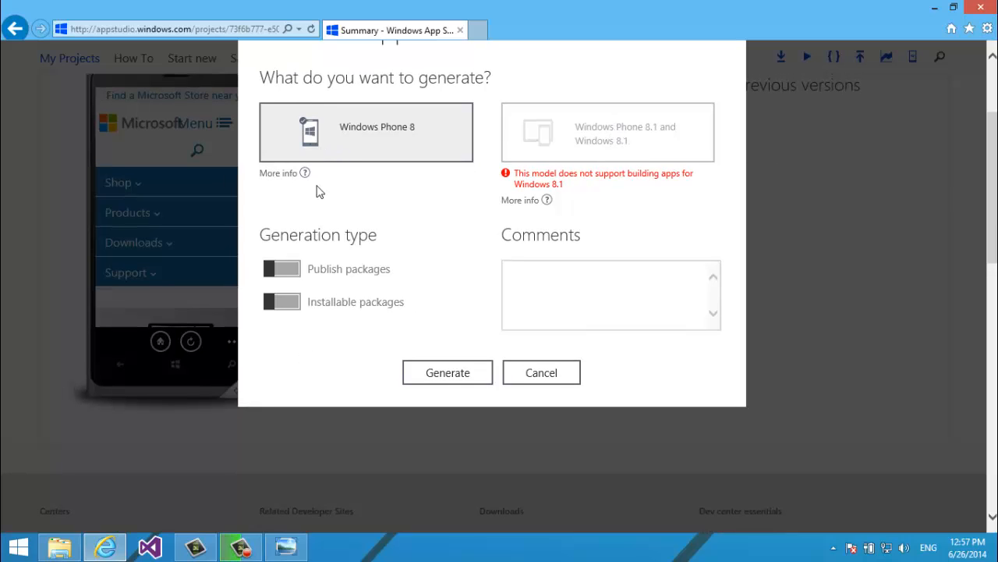
{"action": "left_click", "coordinate": [290, 269]}
{"action": "left_click", "coordinate": [282, 300]}
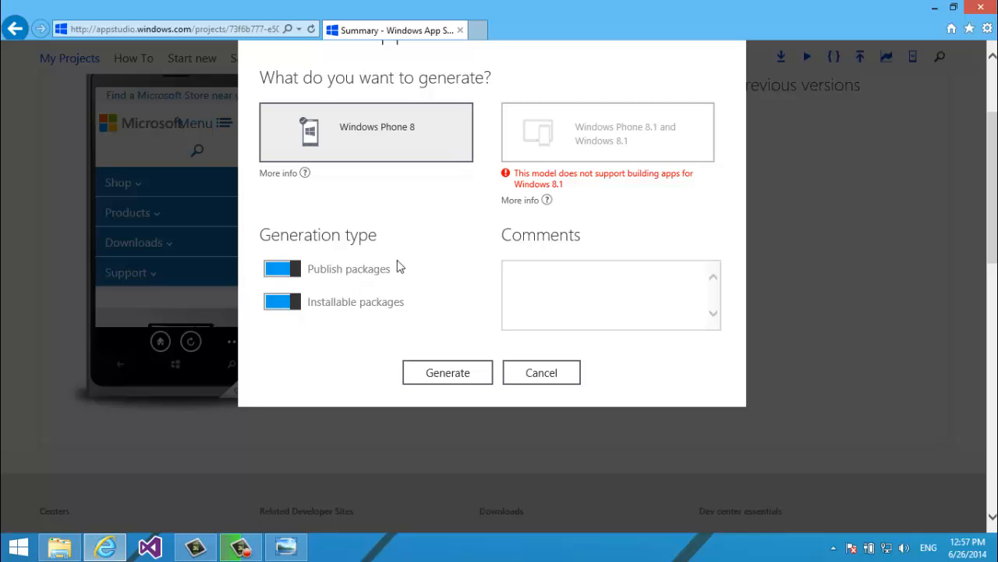
{"action": "left_click", "coordinate": [451, 372]}
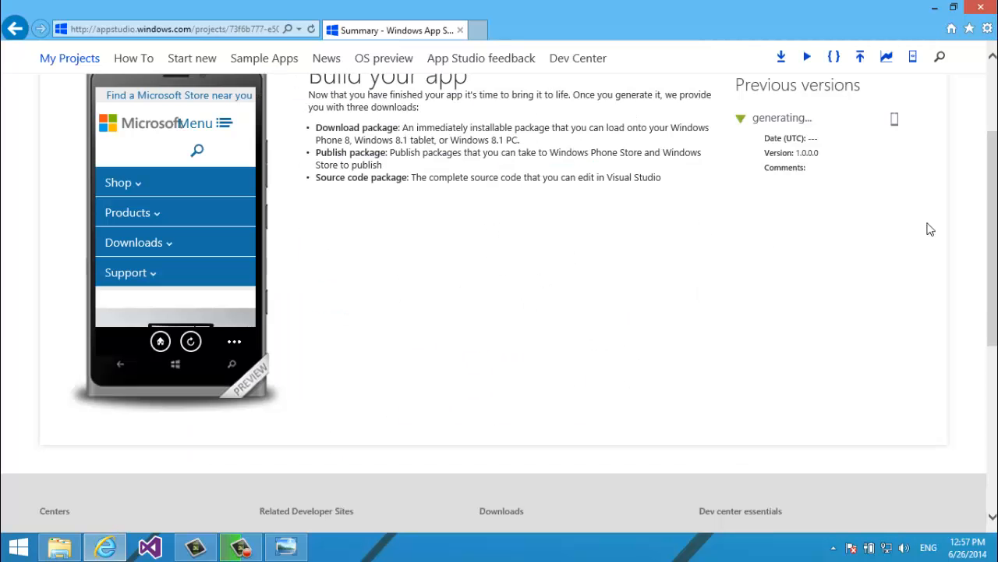
Examine the build summary's instructions and its certificate, installable package, publish package and source code download options
{"action": "scroll", "coordinate": [930, 228], "scroll_direction": "up", "scroll_amount": 3}
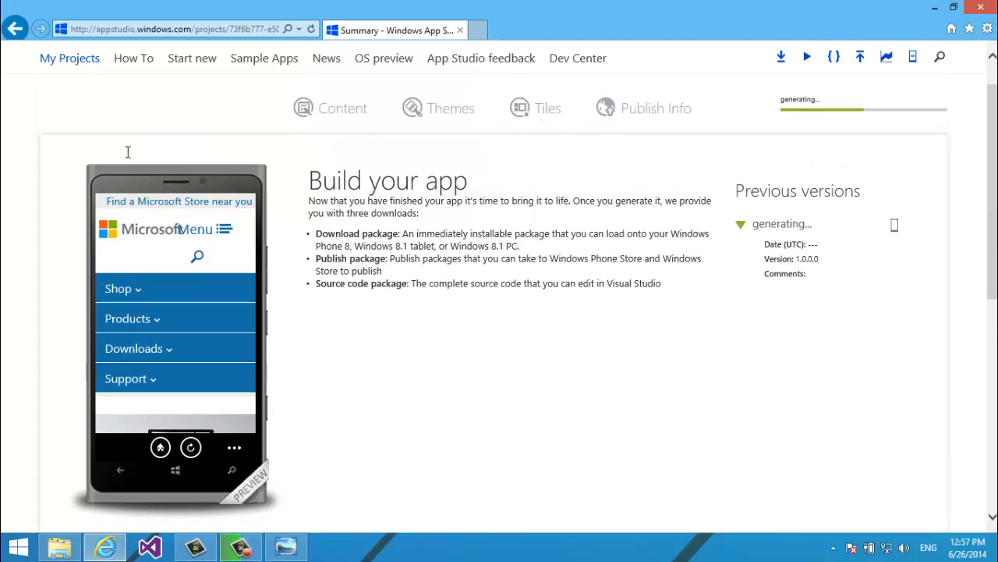
{"action": "scroll", "coordinate": [493, 254], "scroll_direction": "down", "scroll_amount": 10}
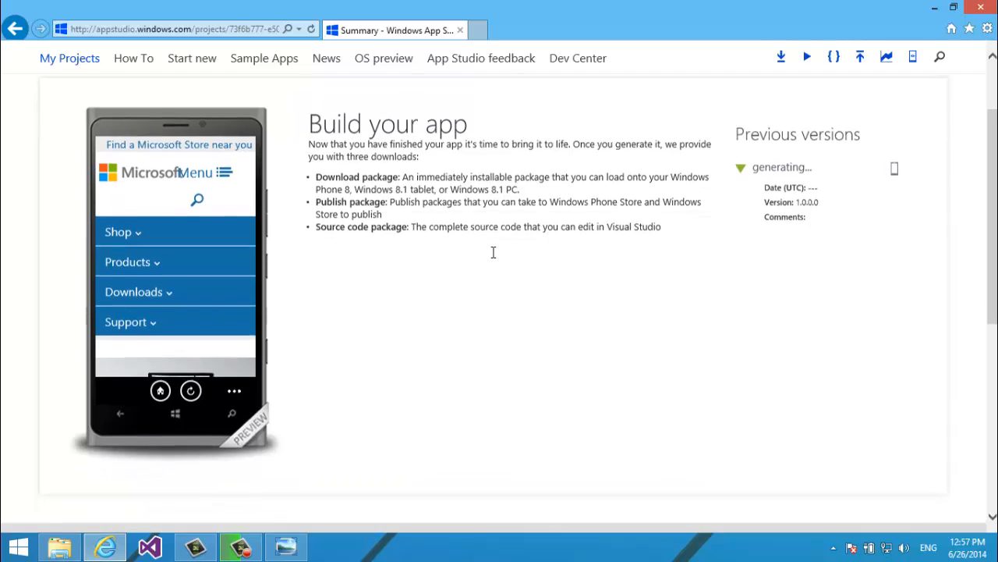
{"action": "scroll", "coordinate": [493, 258], "scroll_direction": "up", "scroll_amount": 10}
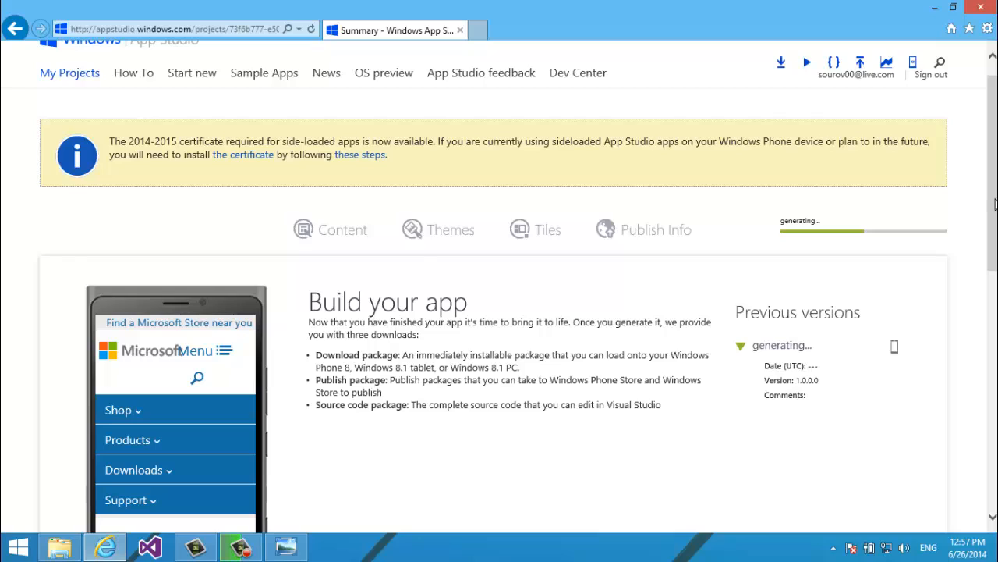
{"action": "left_click_drag", "start_coordinate": [995, 204], "coordinate": [997, 333]}
{"action": "left_click", "coordinate": [707, 362]}
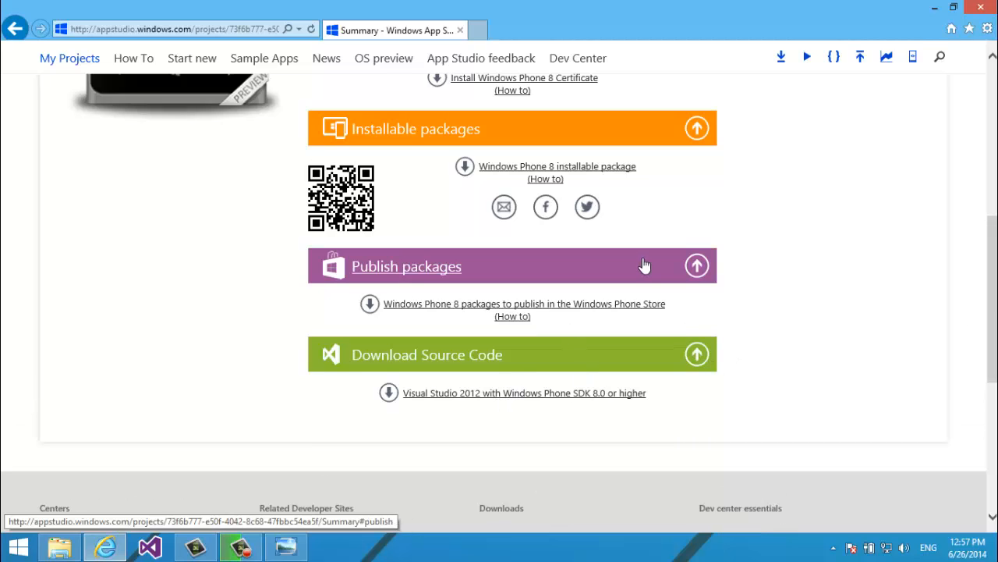
{"action": "scroll", "coordinate": [523, 315], "scroll_direction": "up", "scroll_amount": 3}
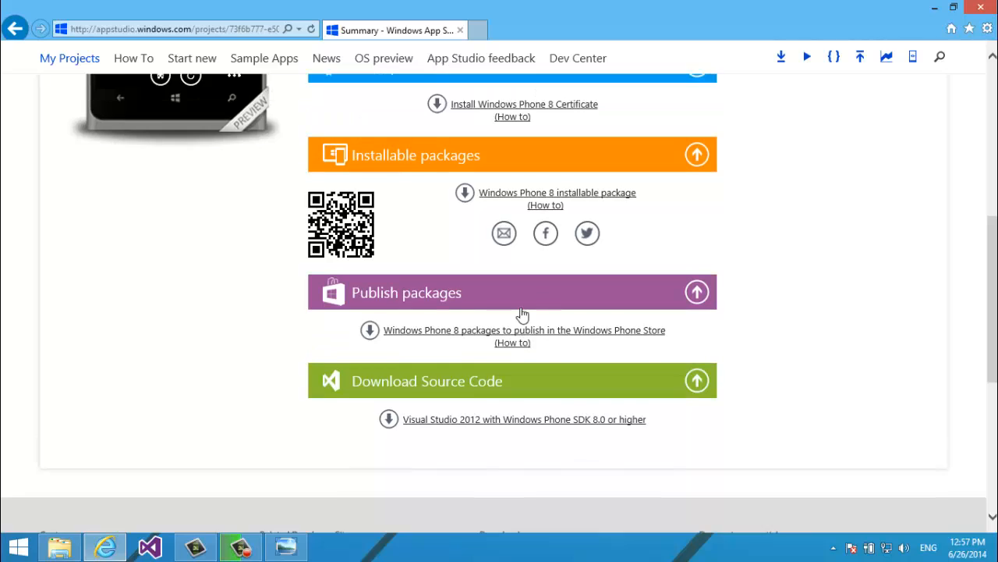
{"action": "scroll", "coordinate": [523, 312], "scroll_direction": "up", "scroll_amount": 5}
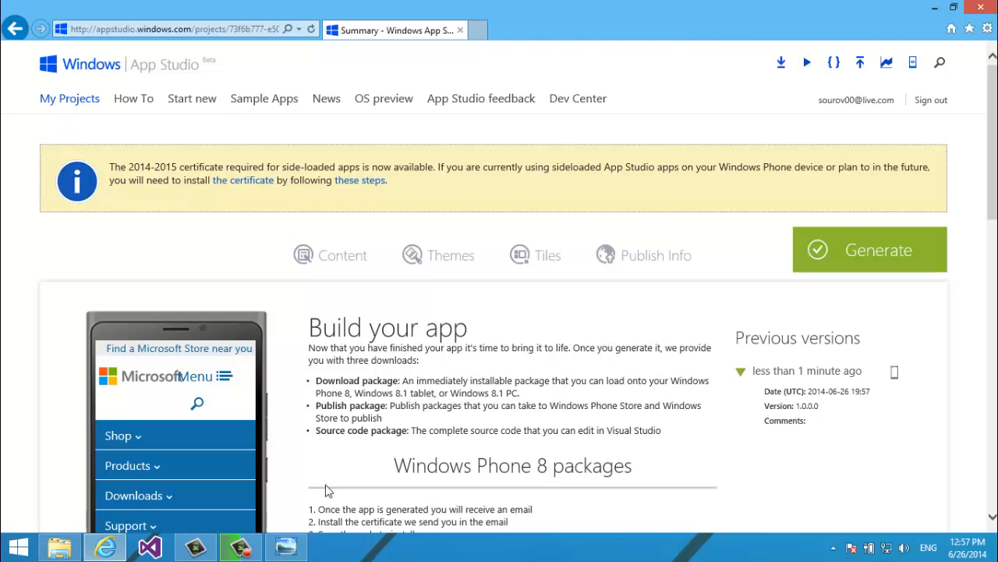
{"action": "scroll", "coordinate": [328, 490], "scroll_direction": "down", "scroll_amount": 10}
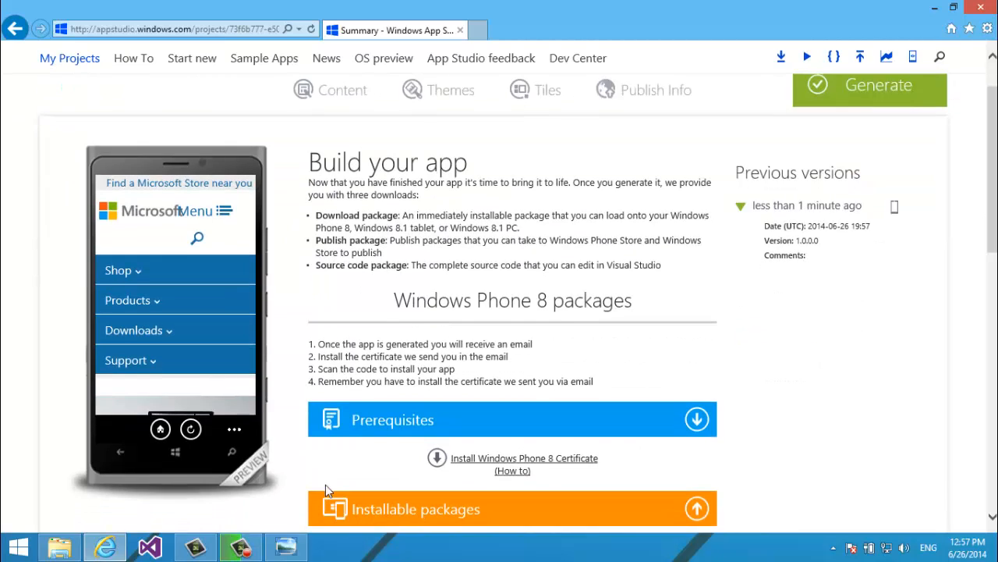
{"action": "scroll", "coordinate": [327, 490], "scroll_direction": "up", "scroll_amount": 3}
{"action": "scroll", "coordinate": [328, 490], "scroll_direction": "up", "scroll_amount": 5}
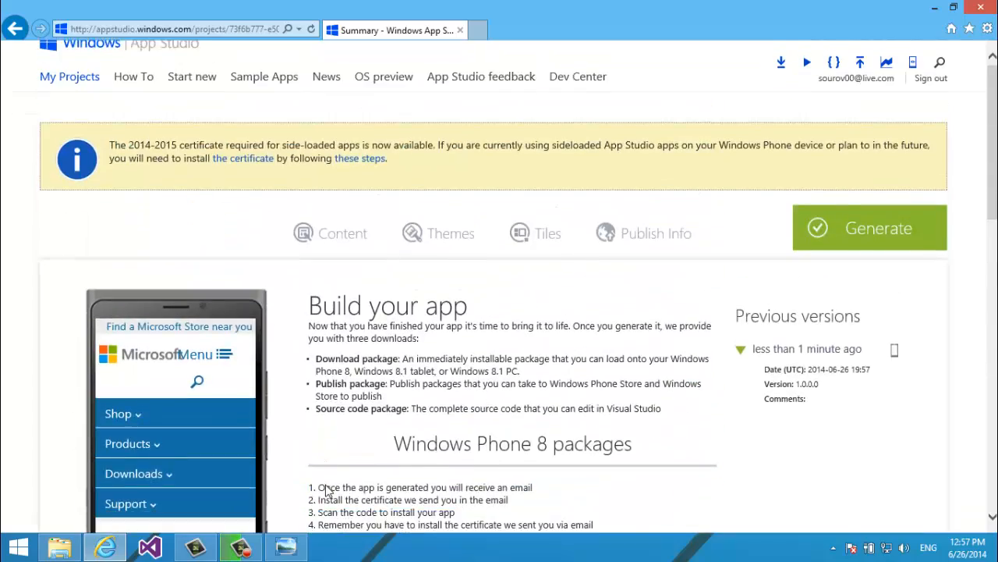
{"action": "scroll", "coordinate": [328, 489], "scroll_direction": "down", "scroll_amount": 10}
{"action": "scroll", "coordinate": [327, 490], "scroll_direction": "up", "scroll_amount": 8}
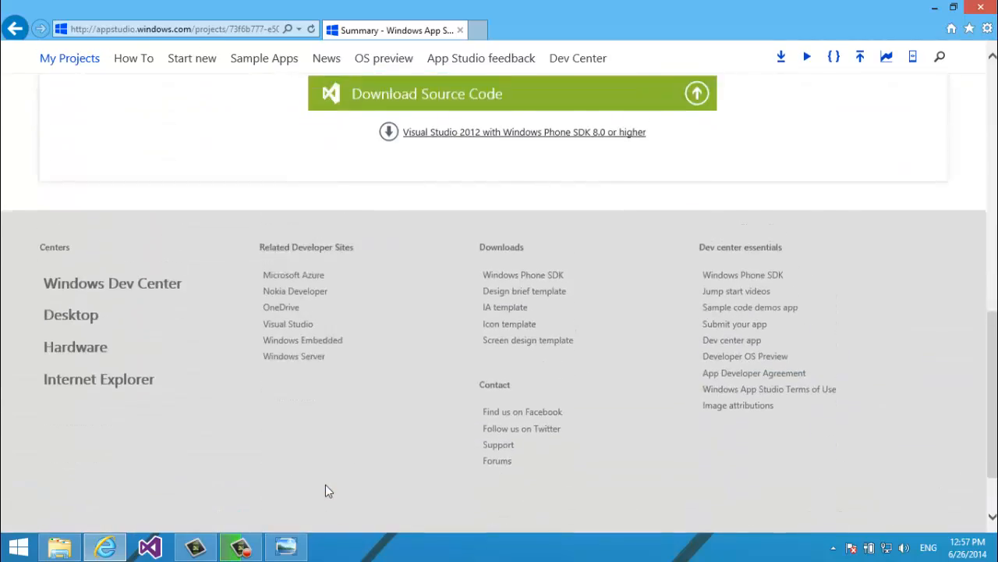
{"action": "scroll", "coordinate": [326, 490], "scroll_direction": "down", "scroll_amount": 2}
{"action": "scroll", "coordinate": [327, 490], "scroll_direction": "down", "scroll_amount": 10}
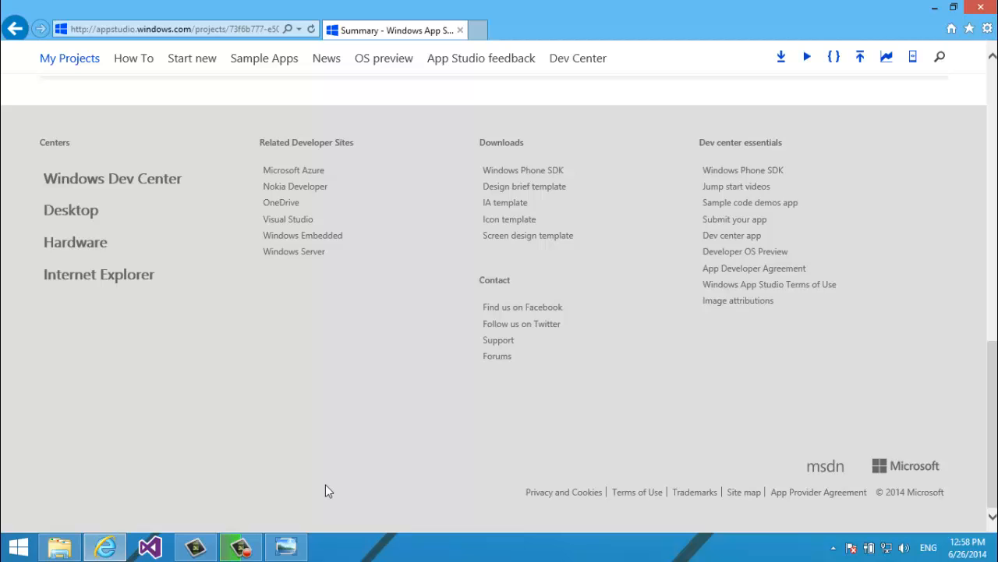
{"action": "scroll", "coordinate": [325, 490], "scroll_direction": "up", "scroll_amount": 15}
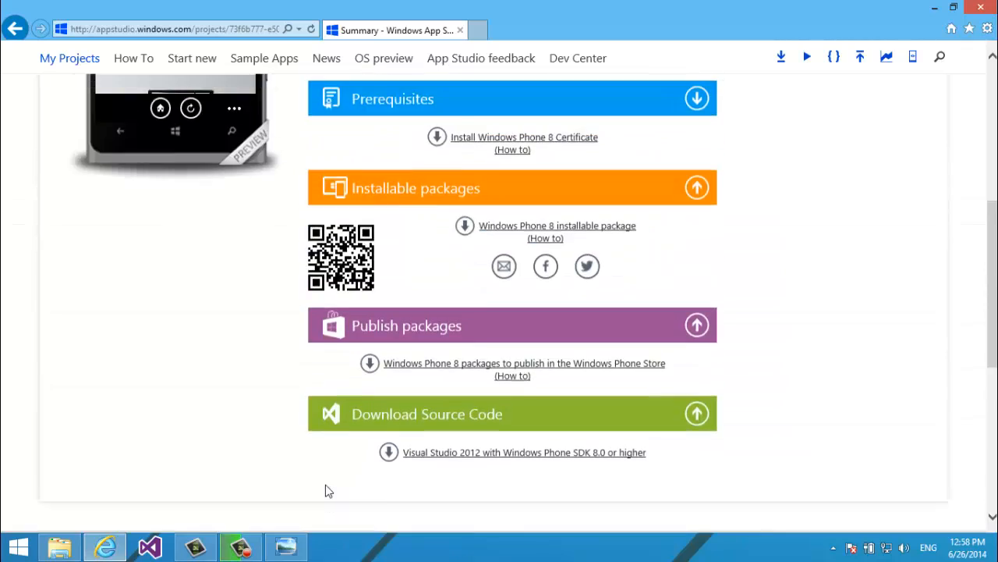
{"action": "scroll", "coordinate": [327, 490], "scroll_direction": "down", "scroll_amount": 2}
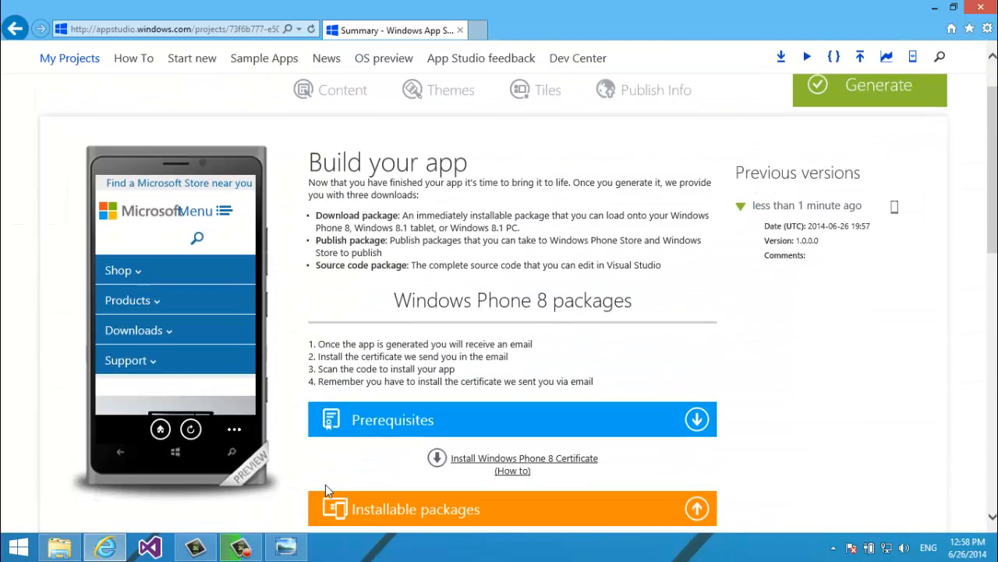